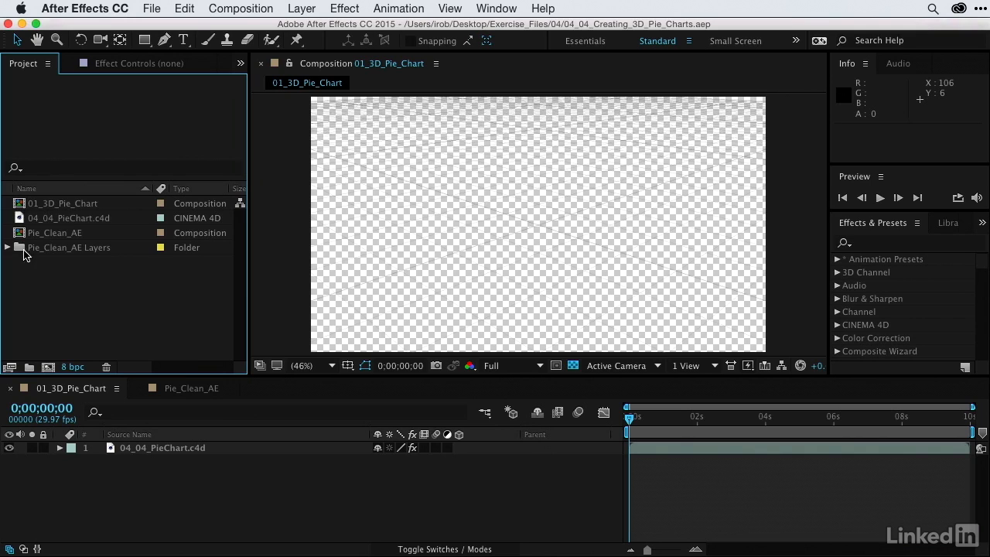
Step: Examine the 01_3D_Pie_Chart composition and its CINEMA 4D layer, and the slice layers in the Pie_Clean_AE composition
click(68, 205)
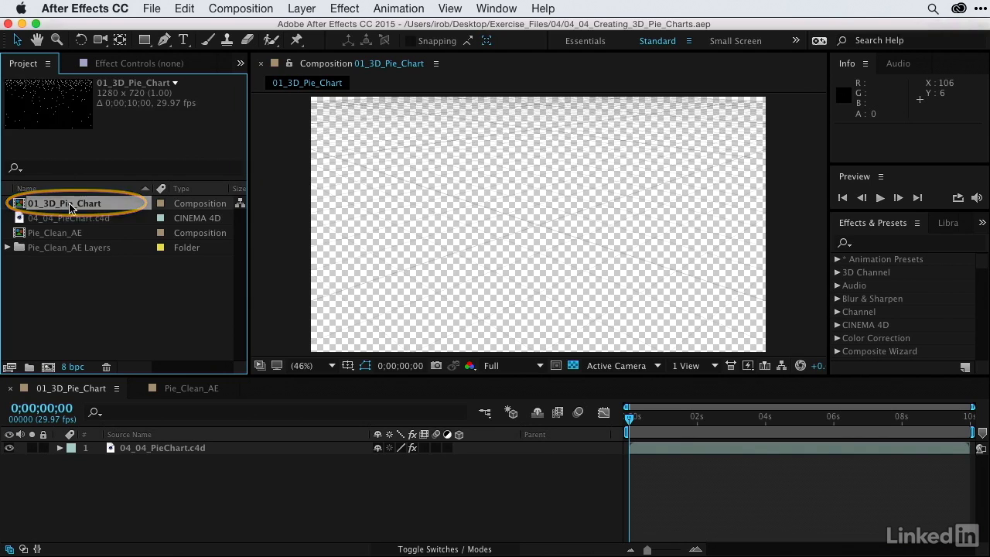
click(128, 453)
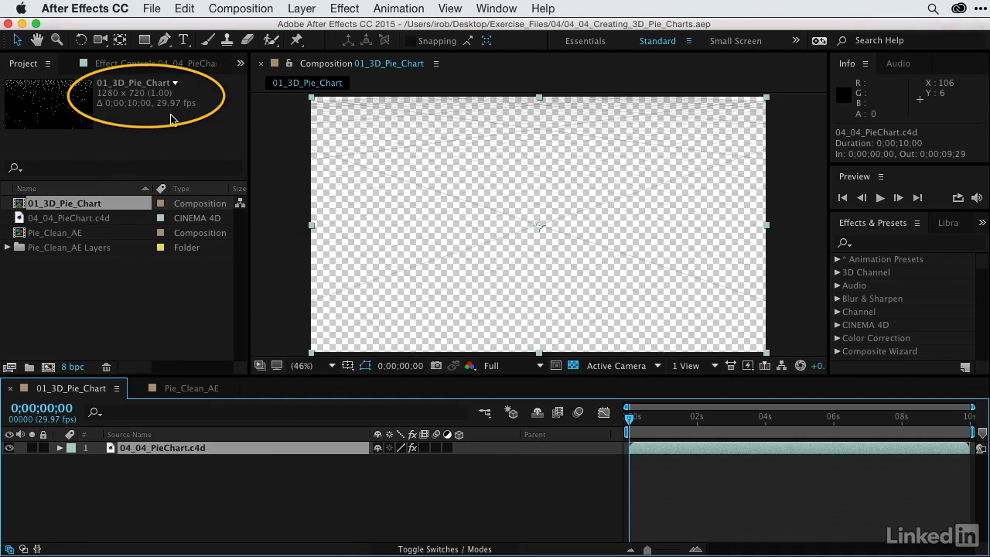
double_click(23, 234)
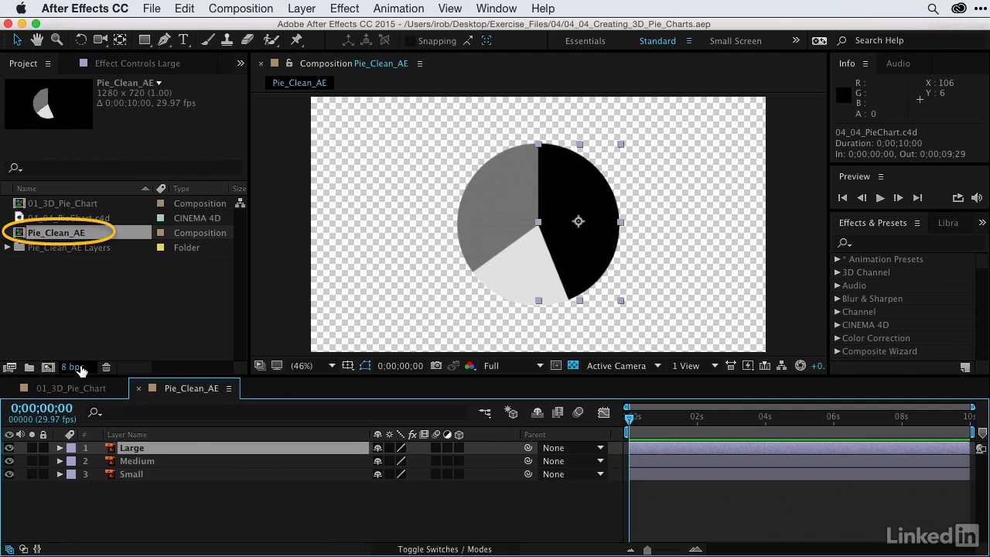
click(139, 462)
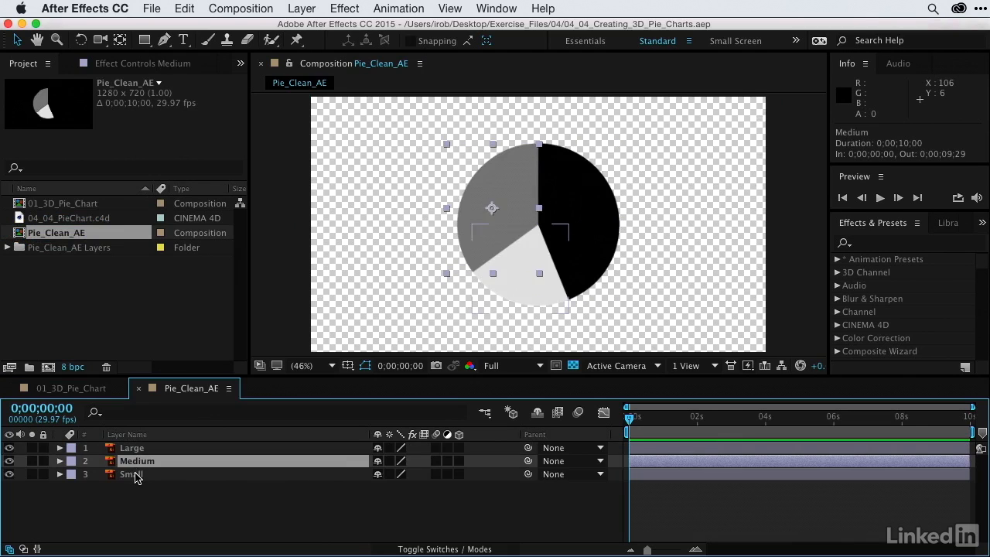
click(133, 475)
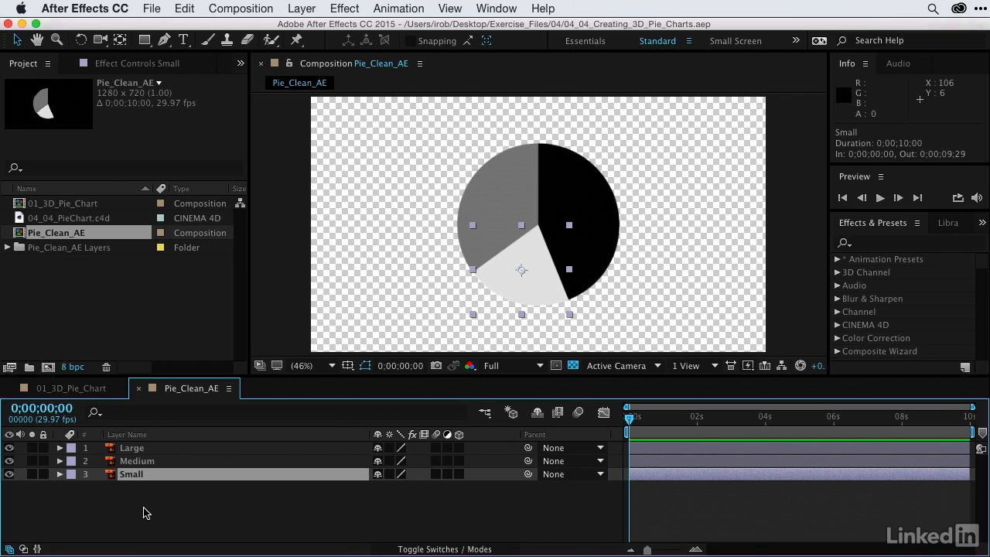
Step: Open the Large layer's original artwork in Illustrator and check the Large and Medium slices by toggling each layer's visibility off and on
click(124, 449)
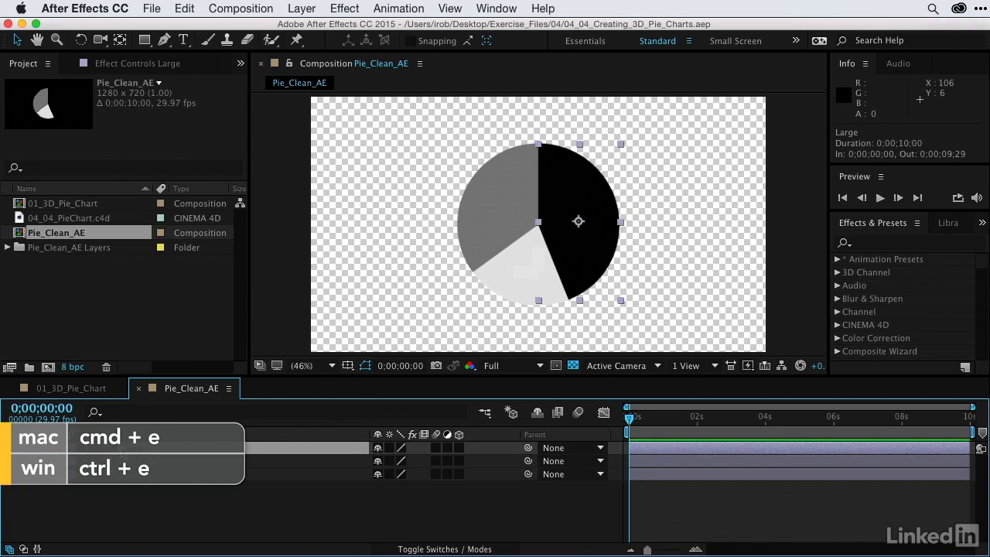
key(super+e)
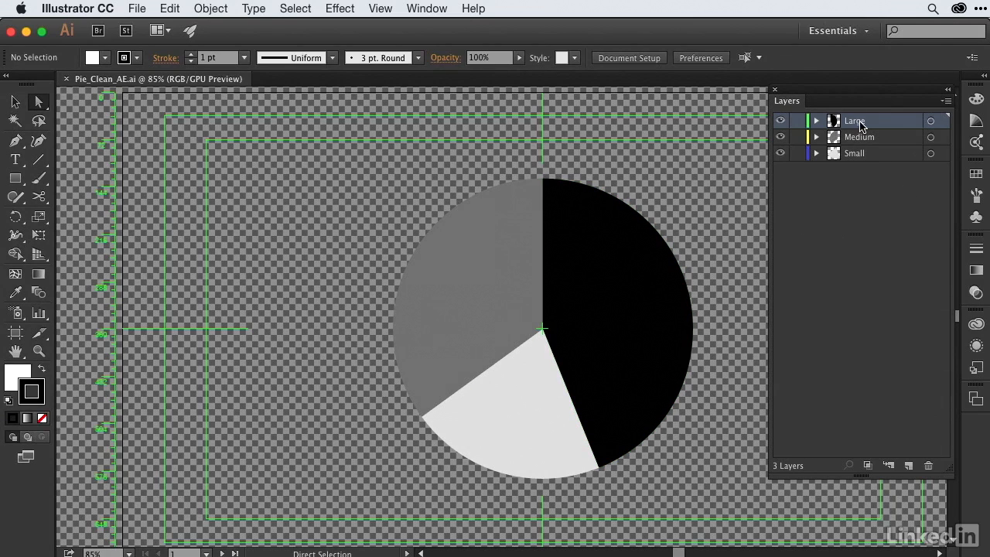
click(781, 121)
click(781, 122)
click(780, 137)
click(781, 137)
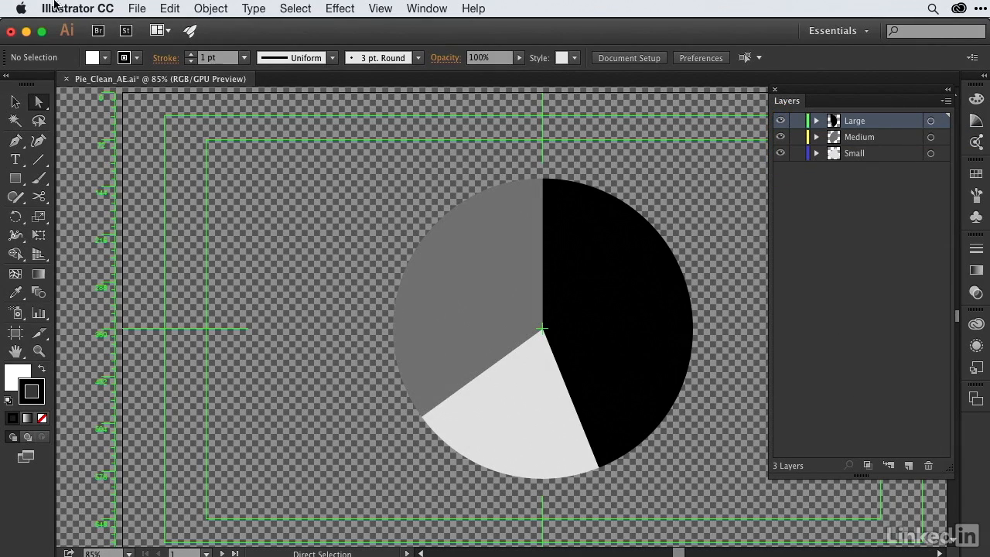
Step: Save a copy of the artwork as Pie_Chart_AE_C4D.ai in the 03_Ai folder, replacing the existing file
click(136, 8)
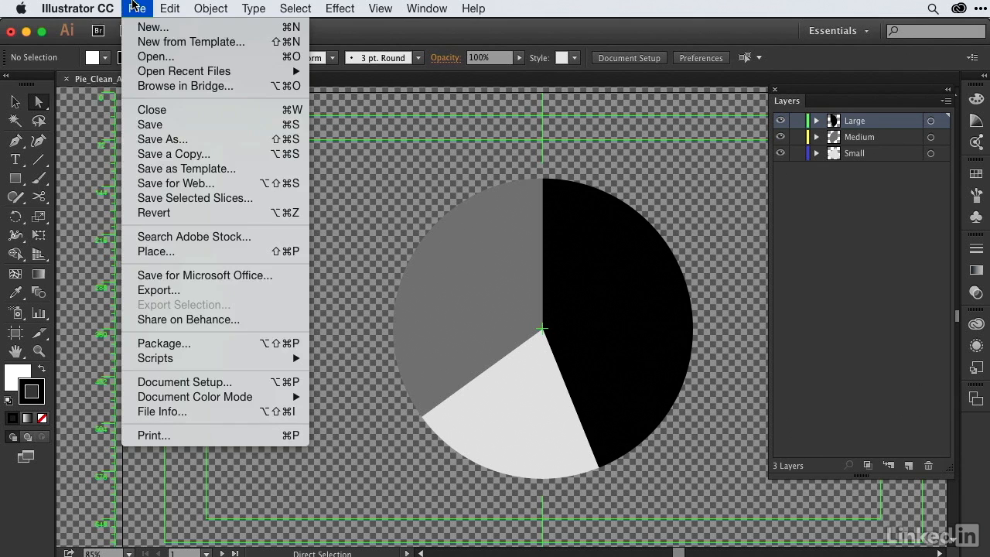
click(166, 140)
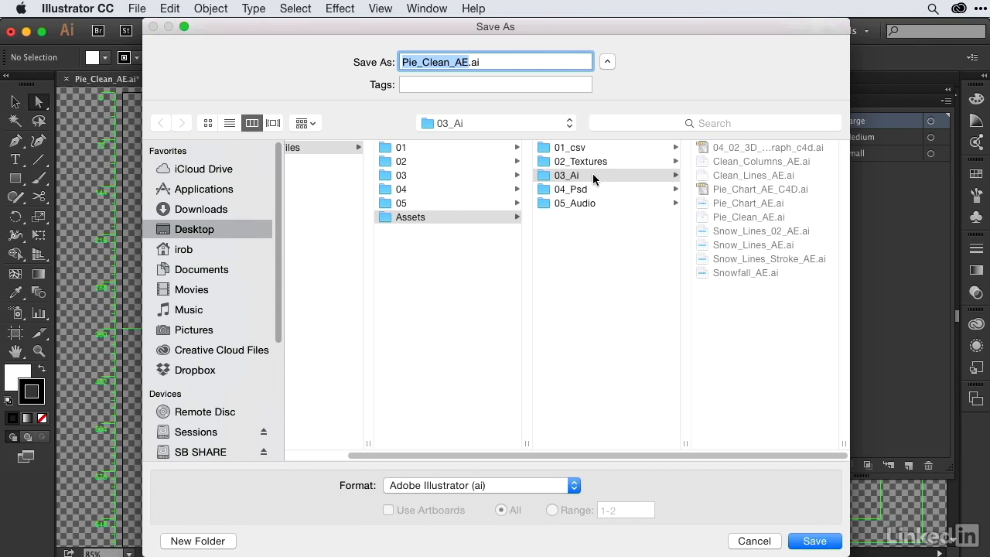
click(760, 191)
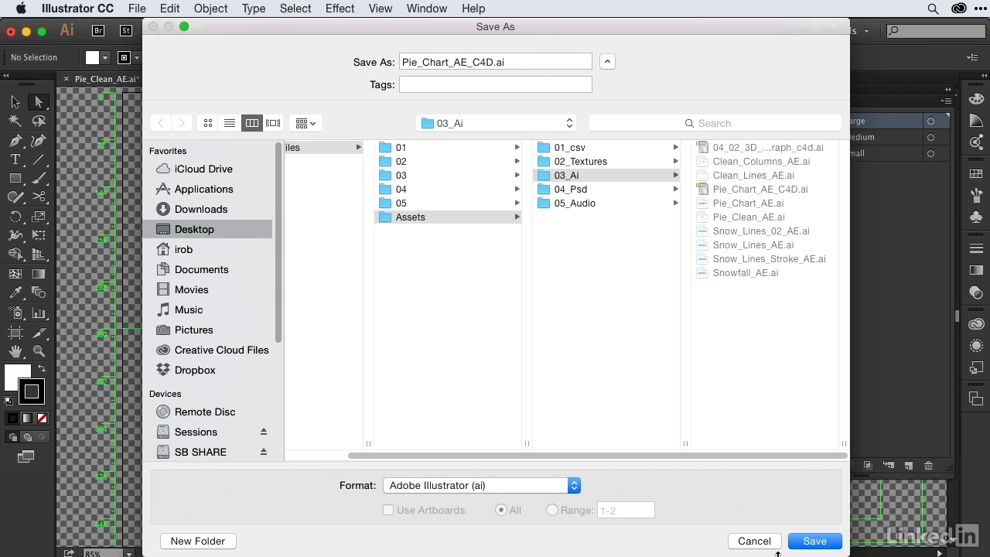
click(814, 541)
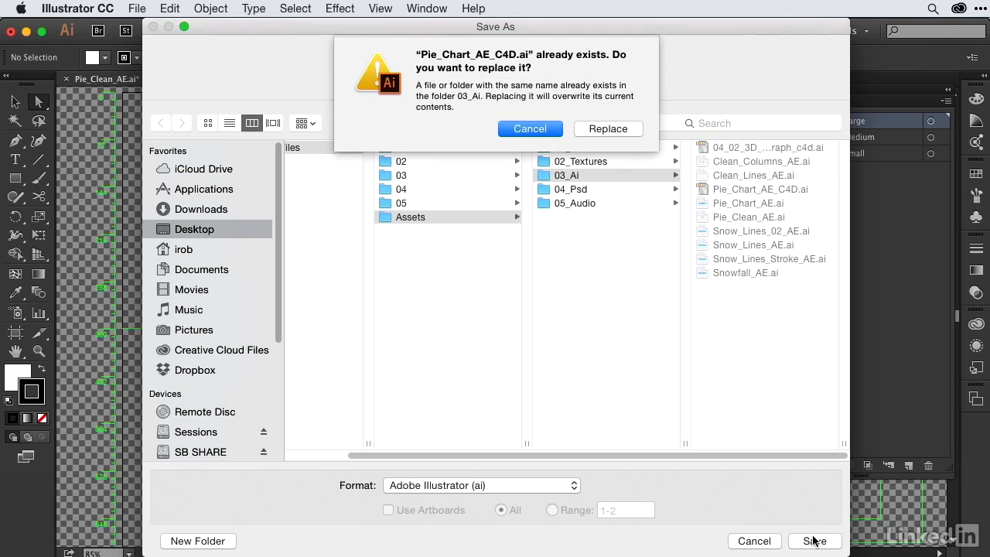
click(608, 129)
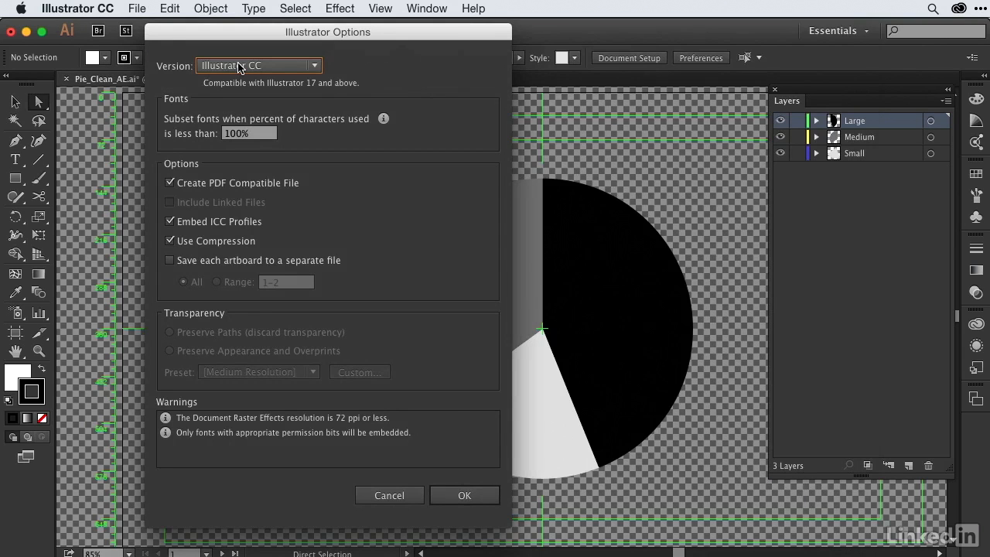
Step: Set the saved file's version to Illustrator 8 and accept the conversion to the older format
click(238, 67)
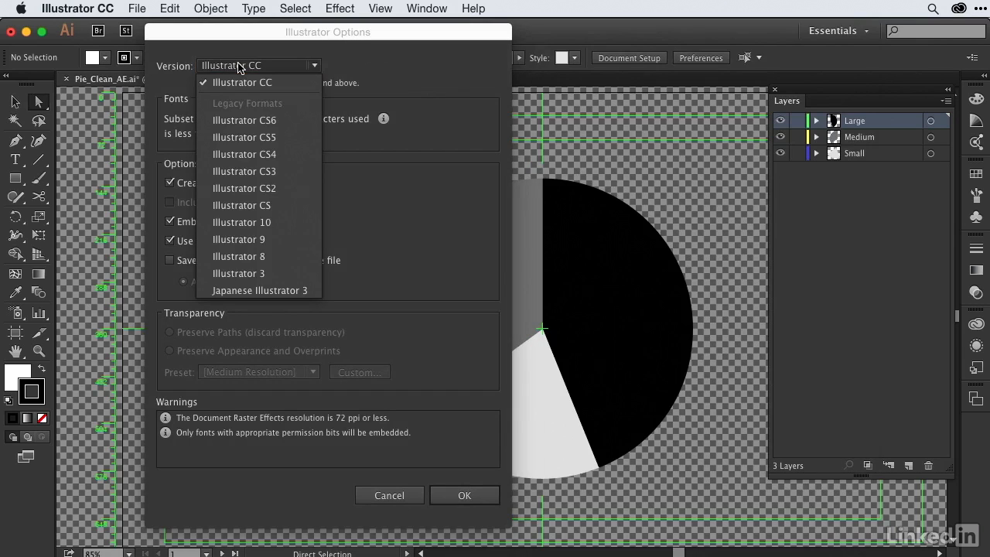
click(259, 261)
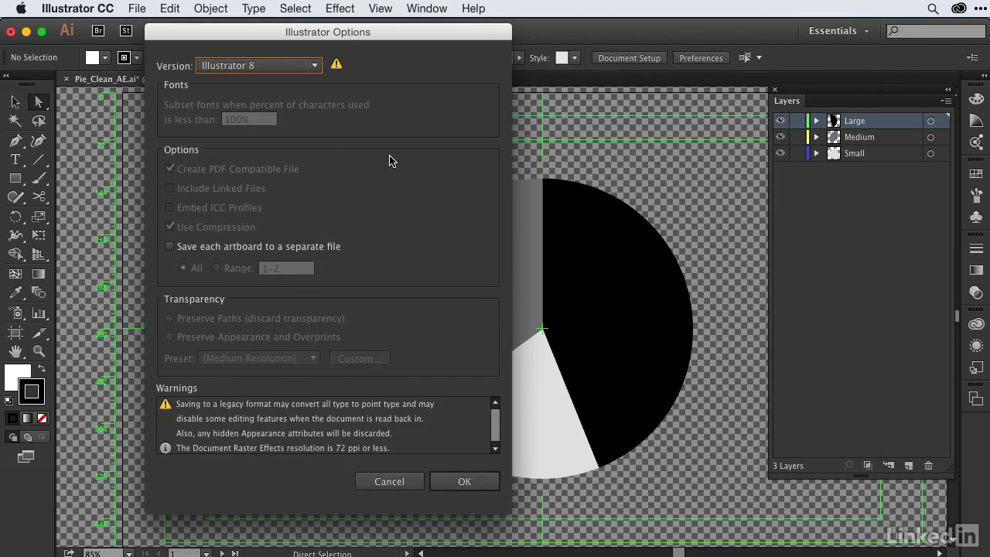
click(465, 482)
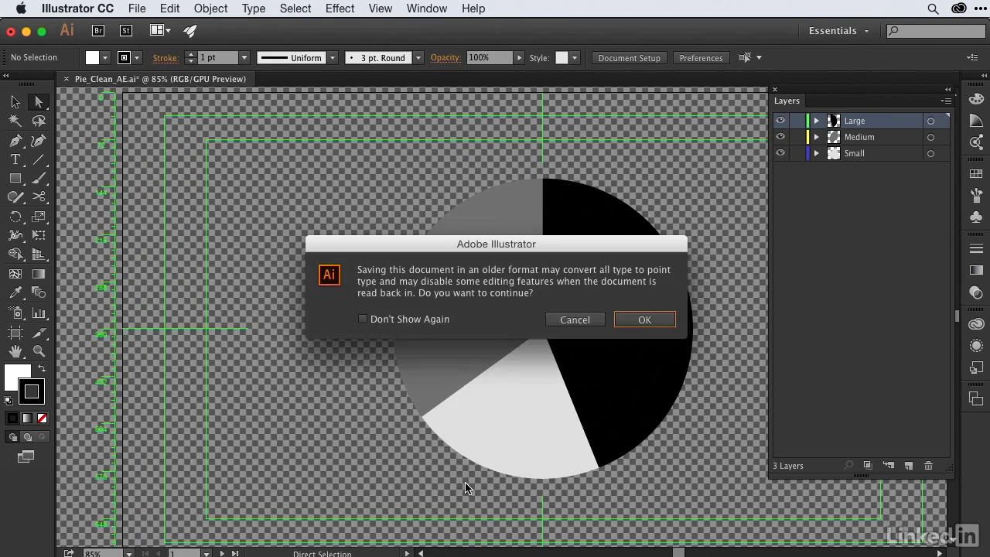
click(645, 320)
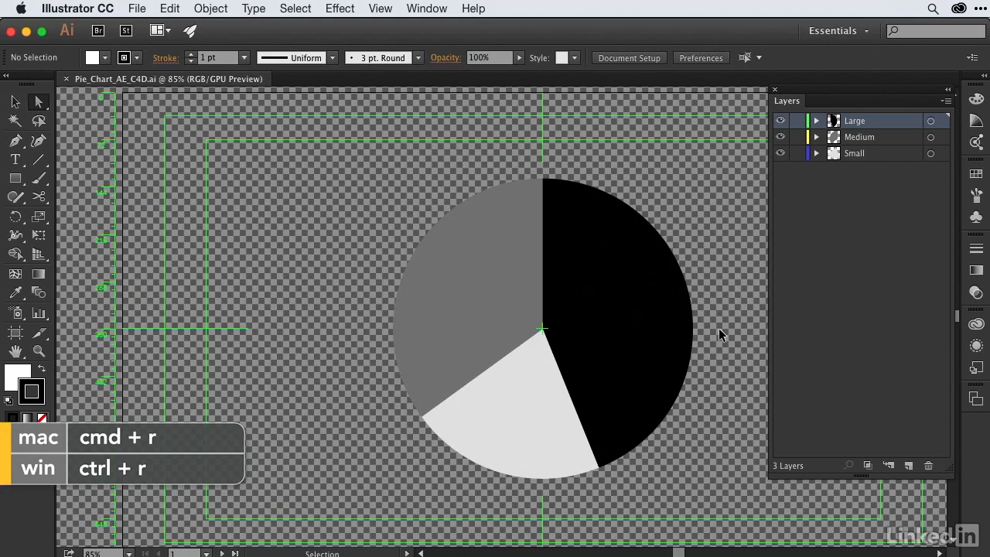
Step: Show the rulers and place the ruler zero point at the center of the pie chart
key(super+r)
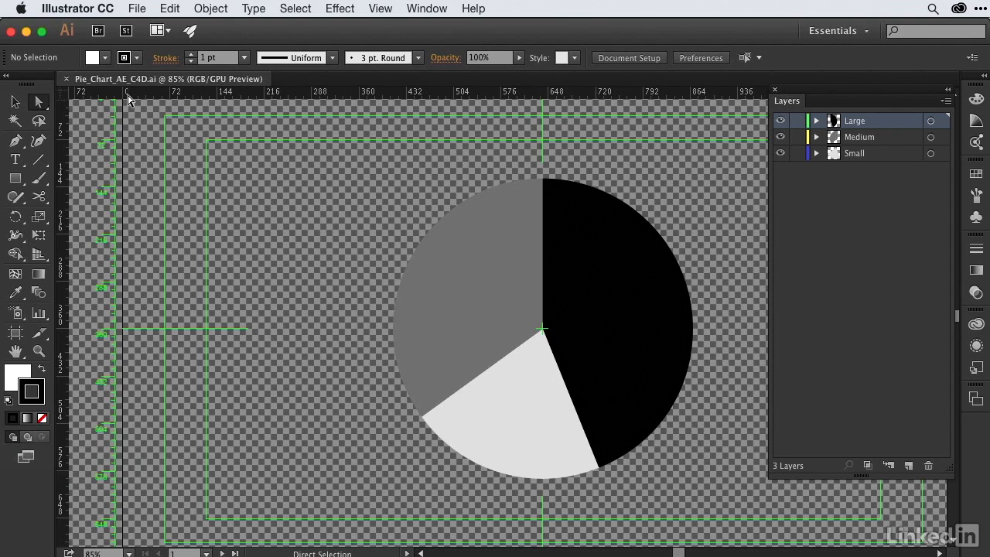
drag(62, 94, 62, 95)
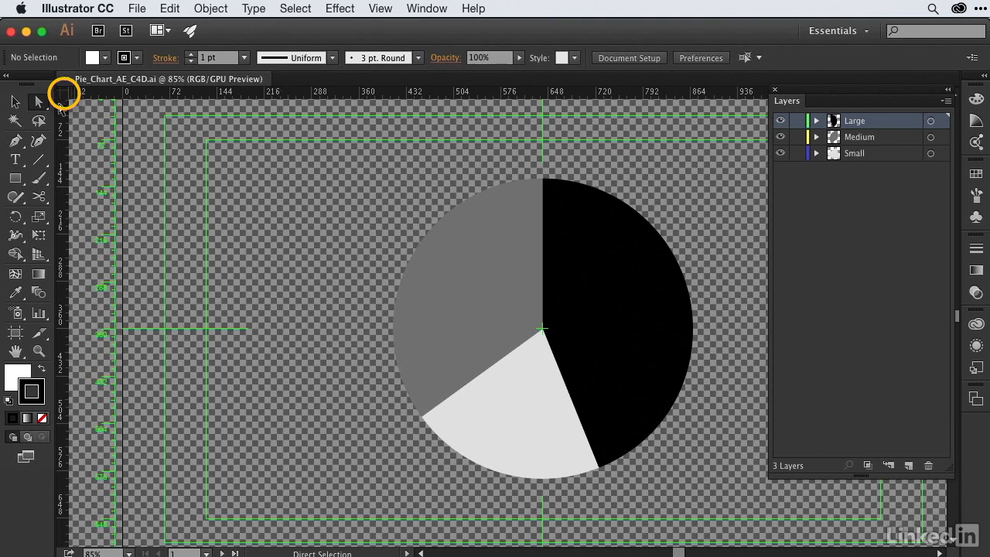
drag(62, 94, 542, 329)
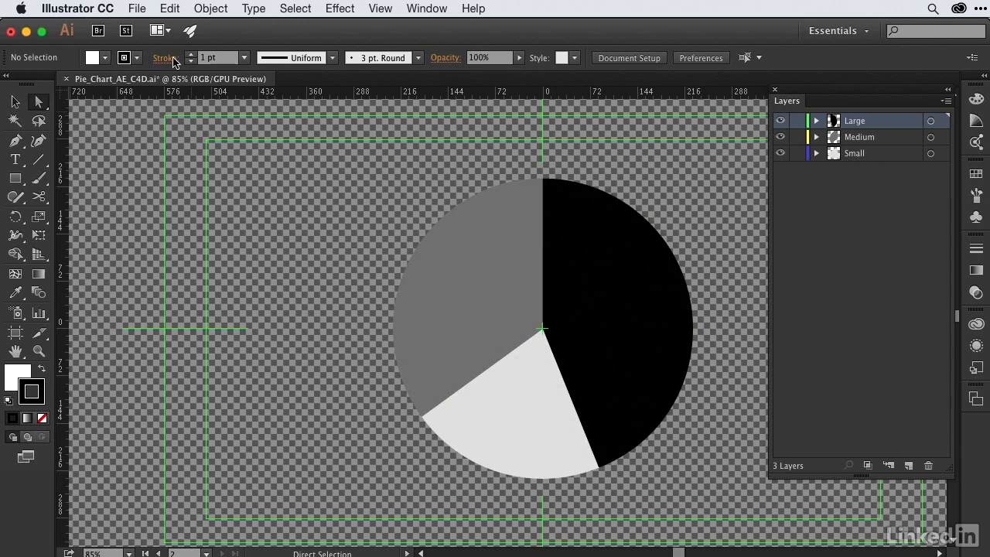
Step: Save the Pie_Chart_AE_C4D.ai document in place, keeping the older Illustrator format
click(137, 8)
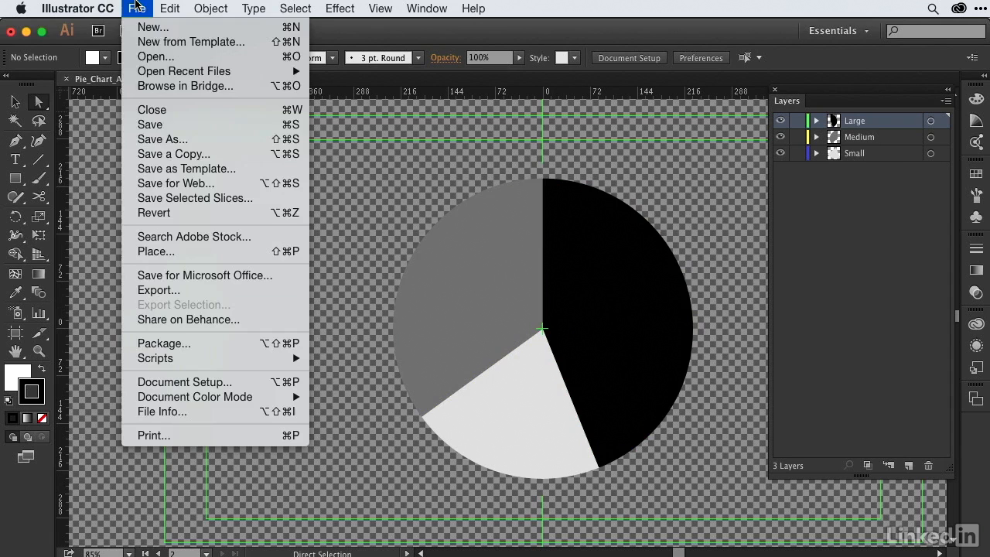
click(152, 126)
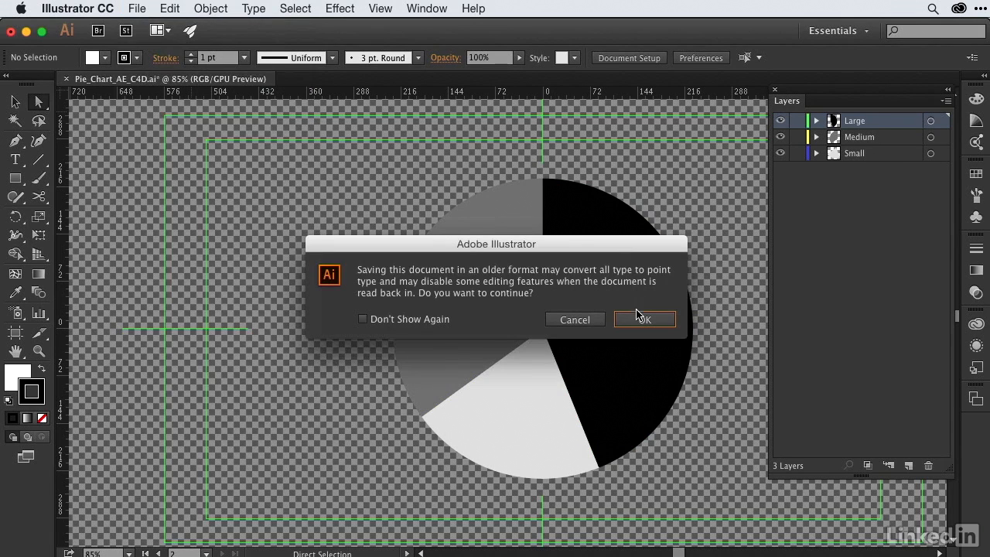
click(642, 319)
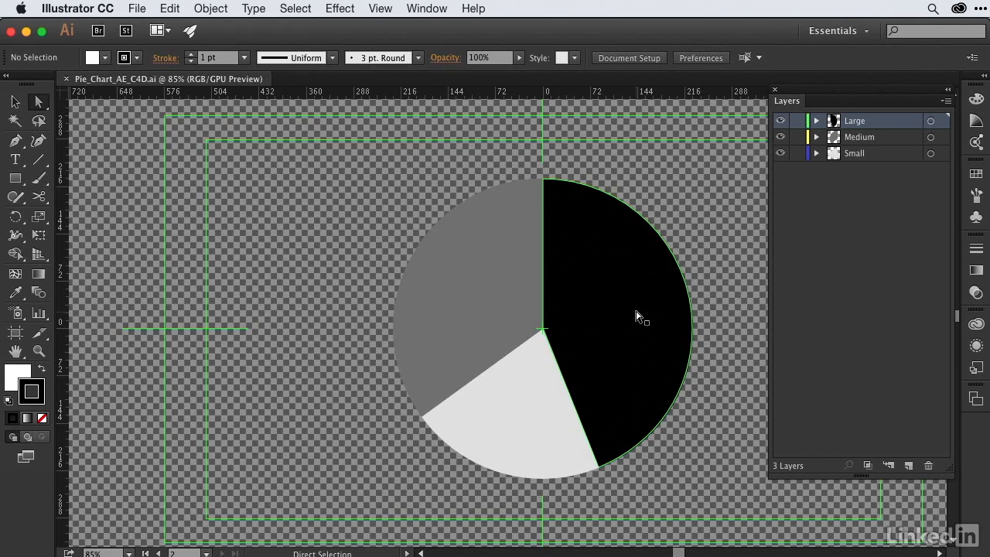
Step: Switch to After Effects, open the 01_3D_Pie_Chart composition and open its 04_04_PieChart.c4d layer in CINEMA 4D Lite
mouse_move(4, 251)
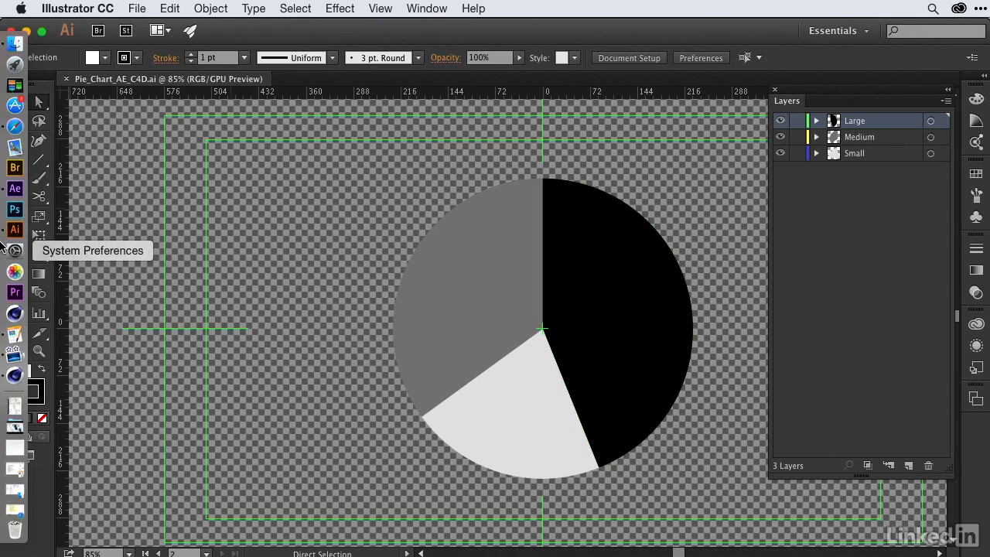
click(5, 192)
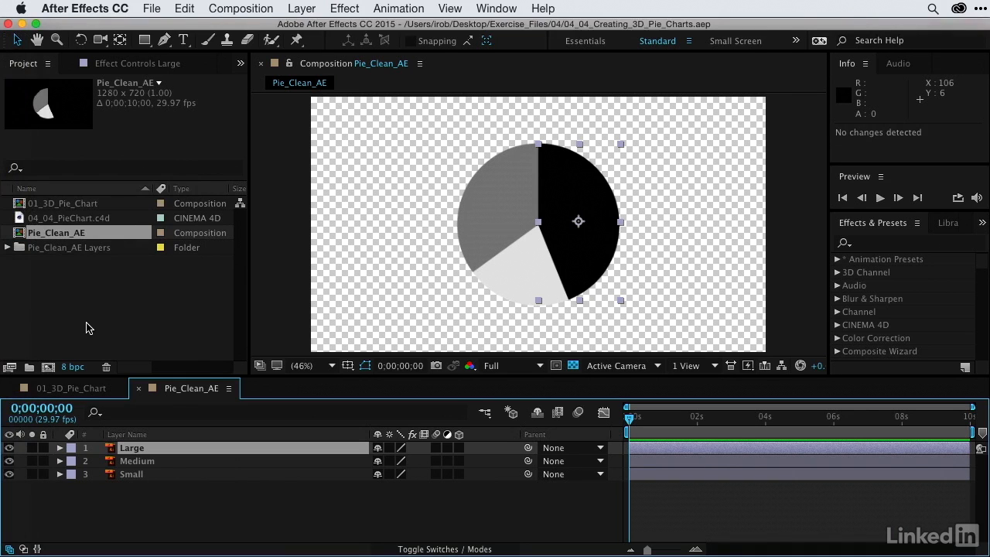
double_click(34, 203)
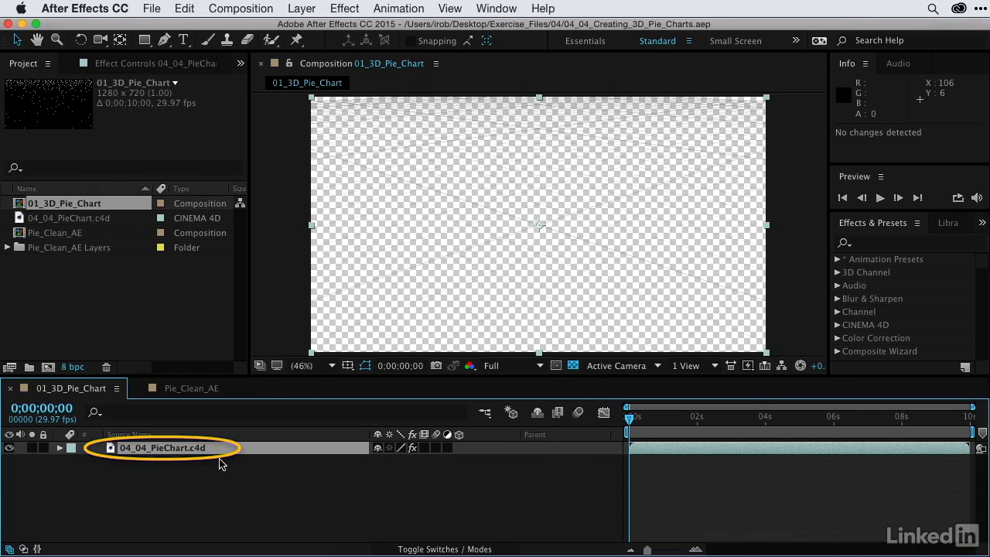
click(162, 452)
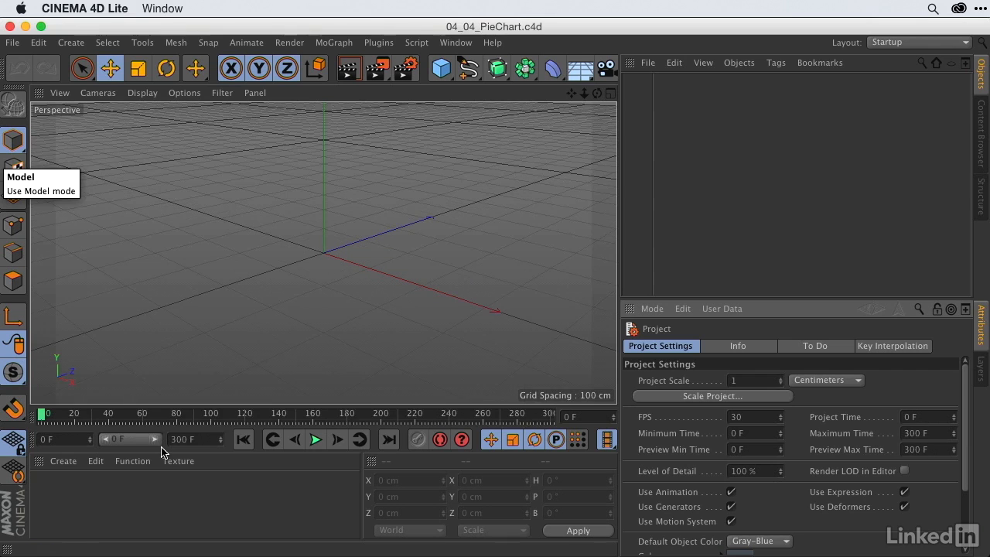
double_click(163, 450)
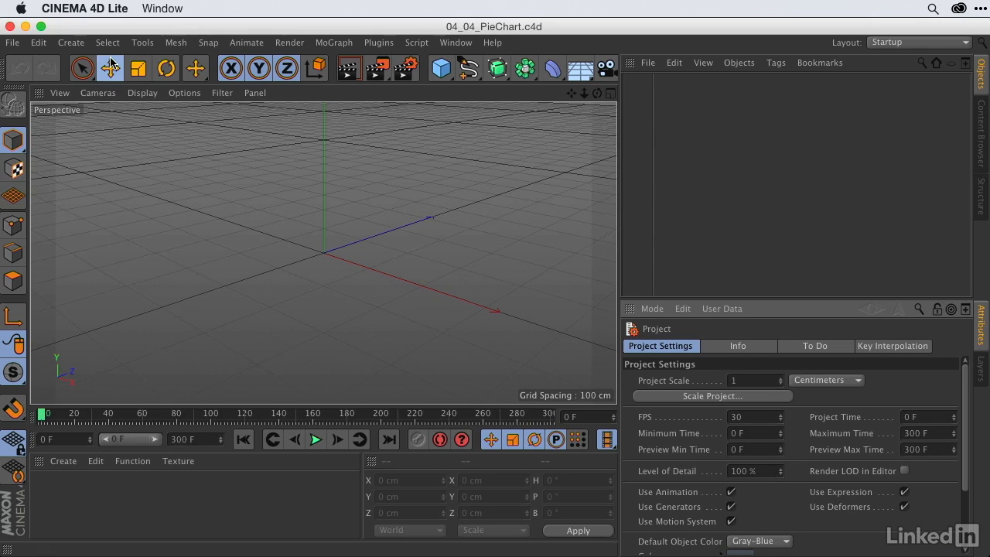
Step: Merge Pie_Chart_AE_C4D.ai from the 03_Ai folder into the scene at a scale of 1 centimeter with Connect Splines enabled
click(13, 43)
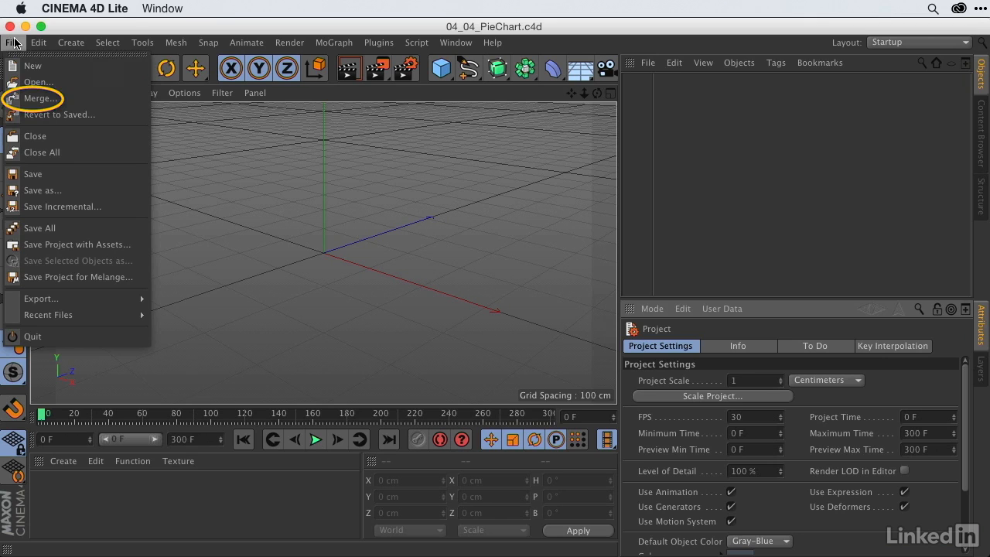
click(35, 99)
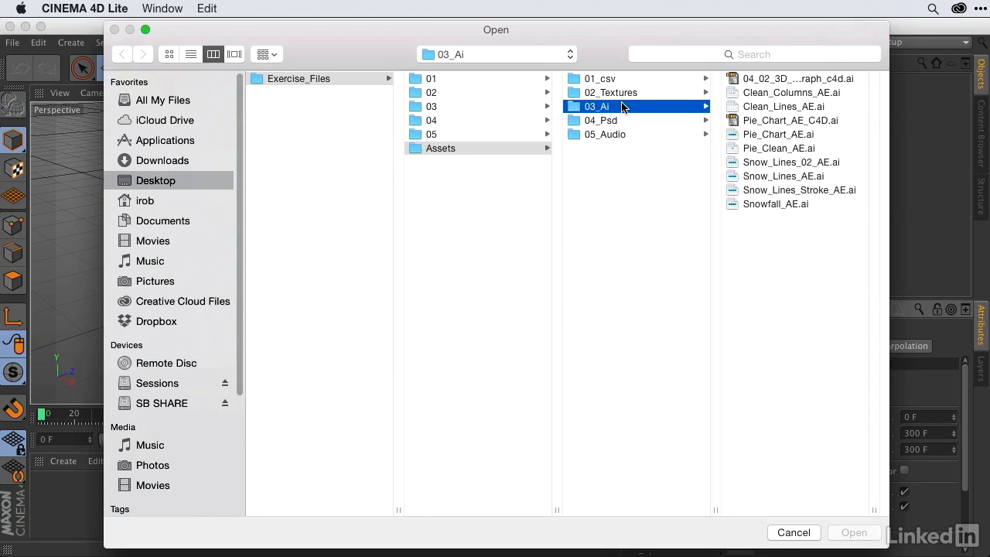
click(778, 124)
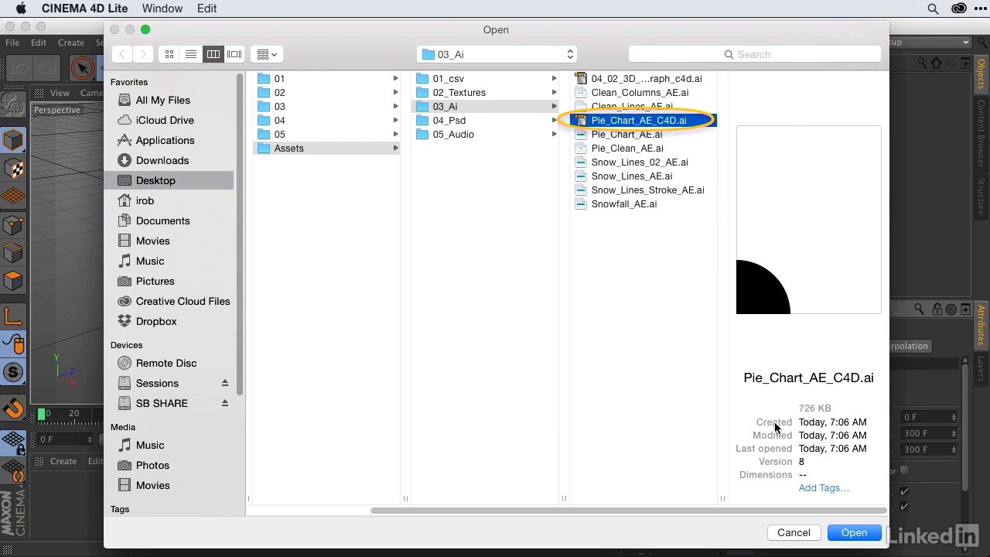
click(843, 534)
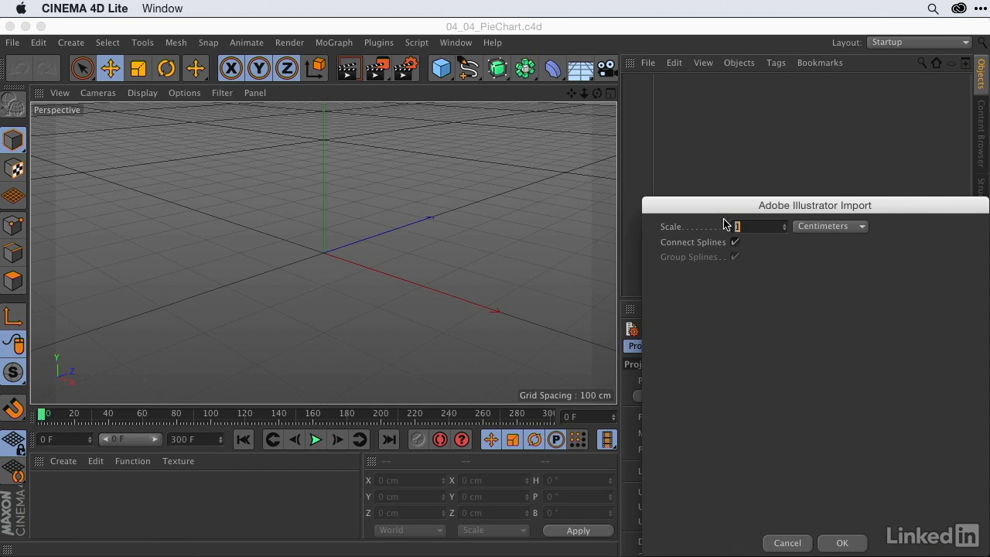
drag(744, 205, 610, 128)
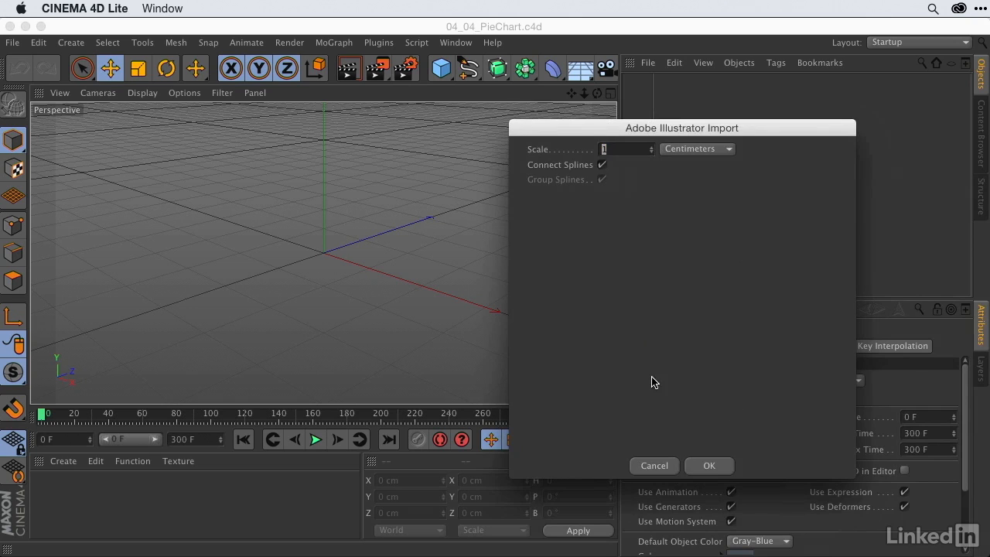
click(710, 466)
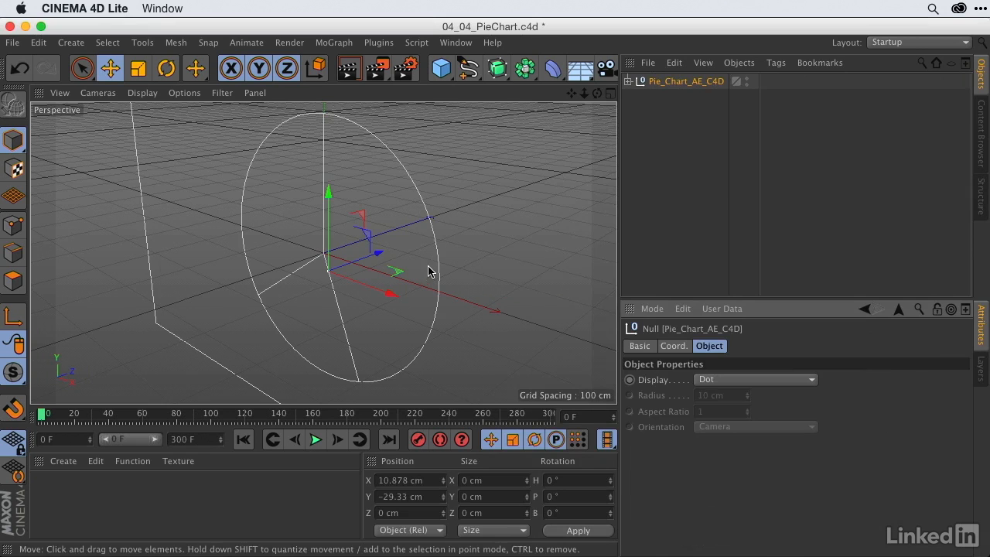
drag(584, 93, 584, 93)
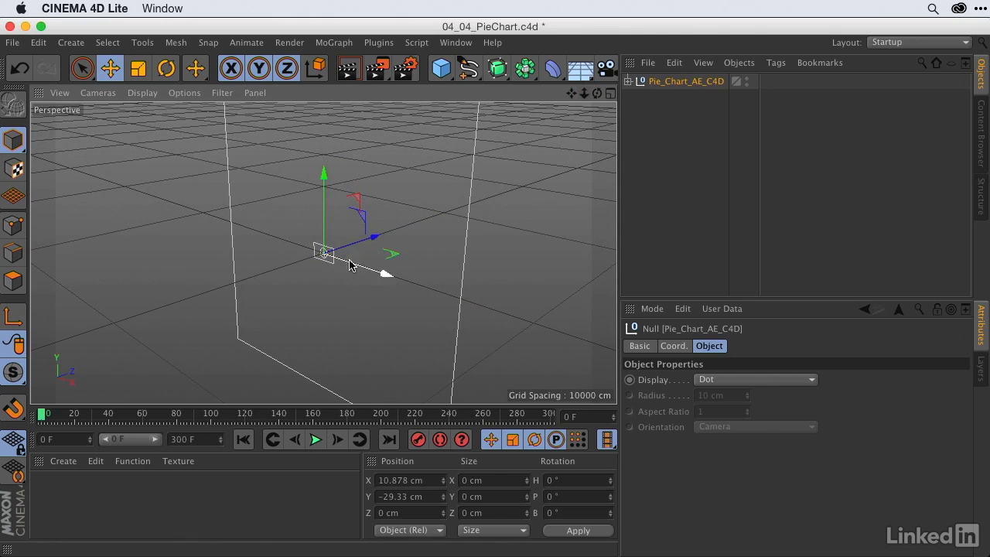
Step: Expand the Pie_Chart_AE_C4D null and delete its Path 1 and Path 2 splines
click(628, 81)
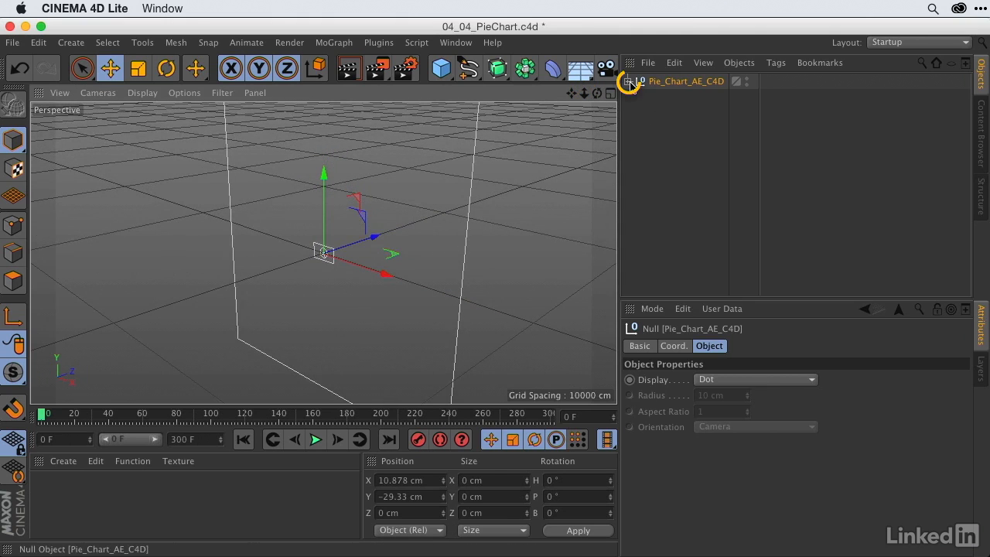
click(670, 100)
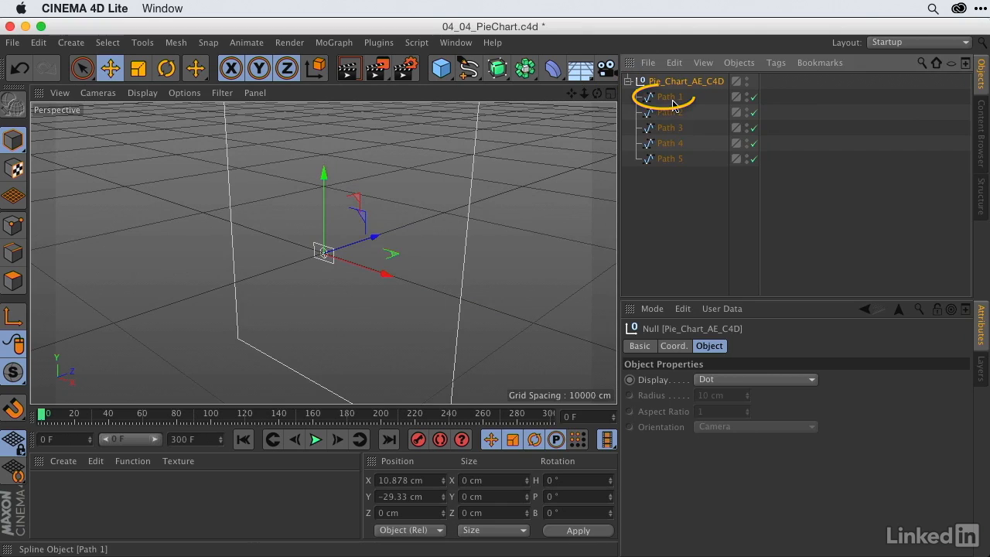
key(Delete)
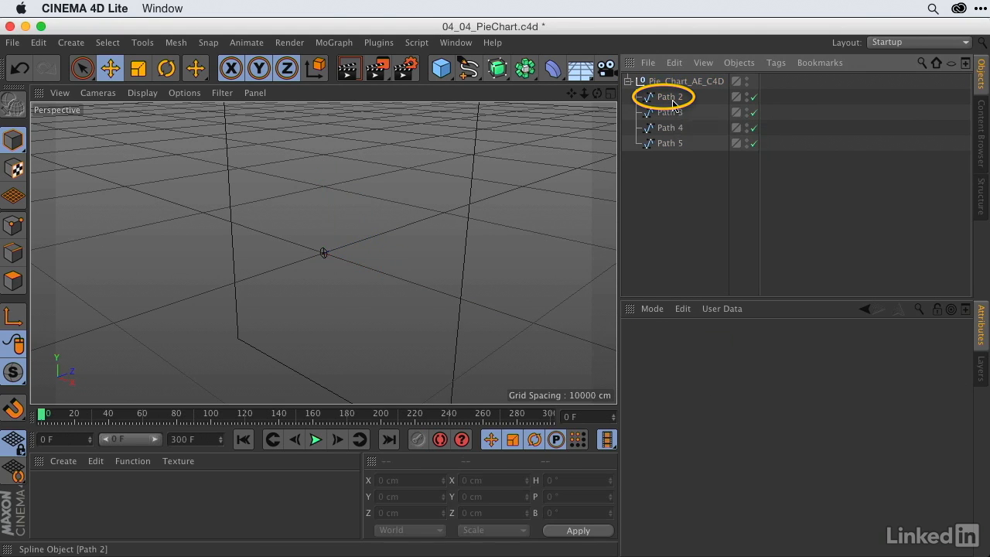
click(672, 105)
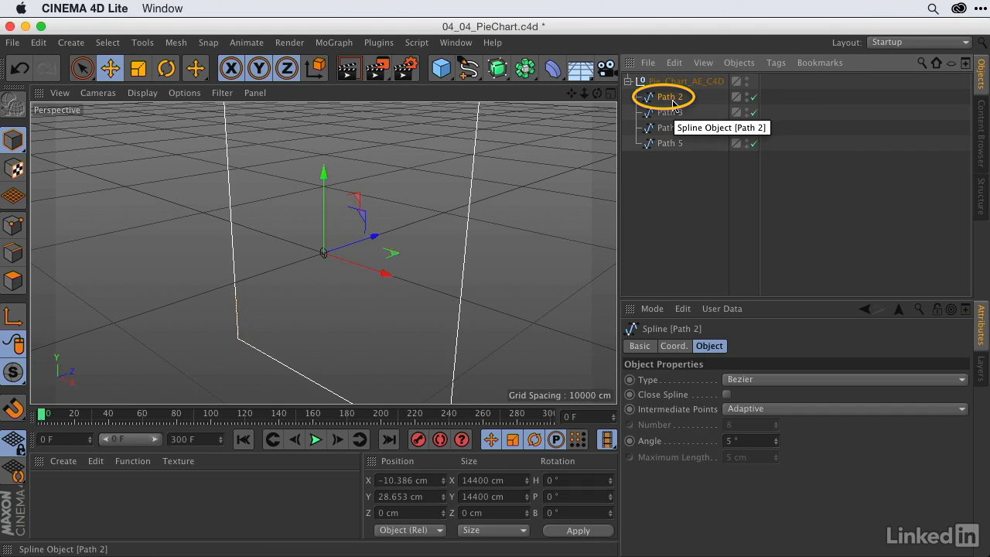
key(Delete)
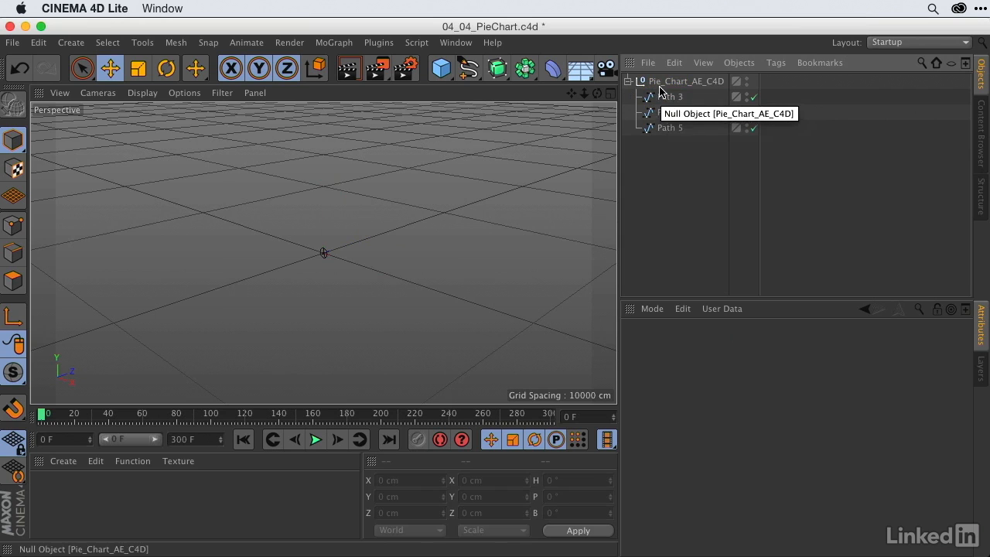
Step: Enable axis modification and move the Pie_Chart_AE_C4D null's axis roughly onto the pie's center in the Front view
click(662, 81)
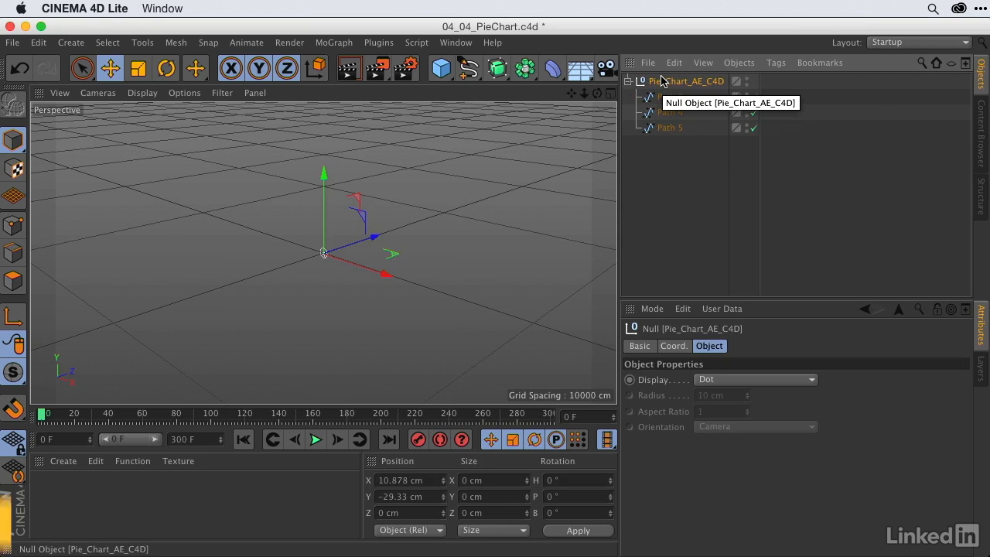
key(s)
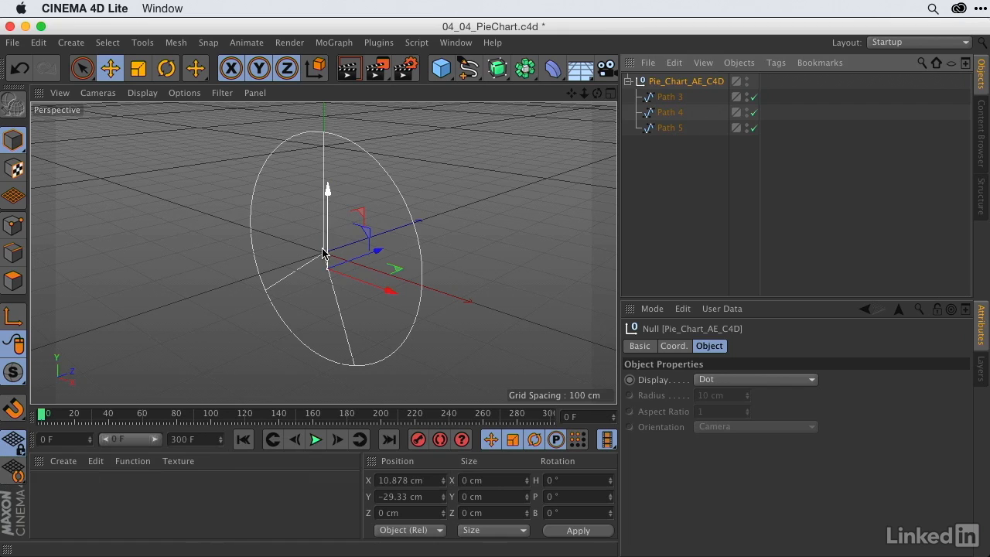
click(609, 94)
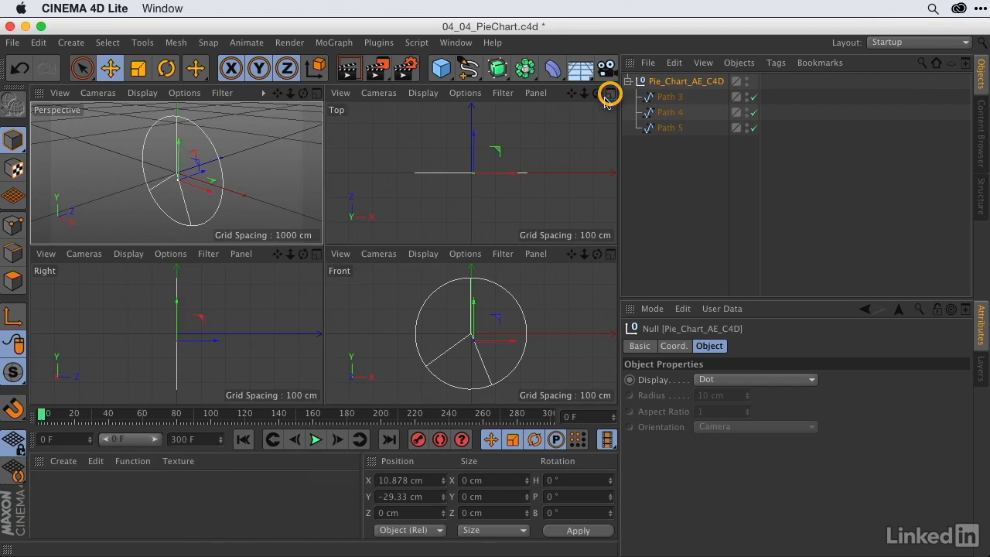
click(609, 253)
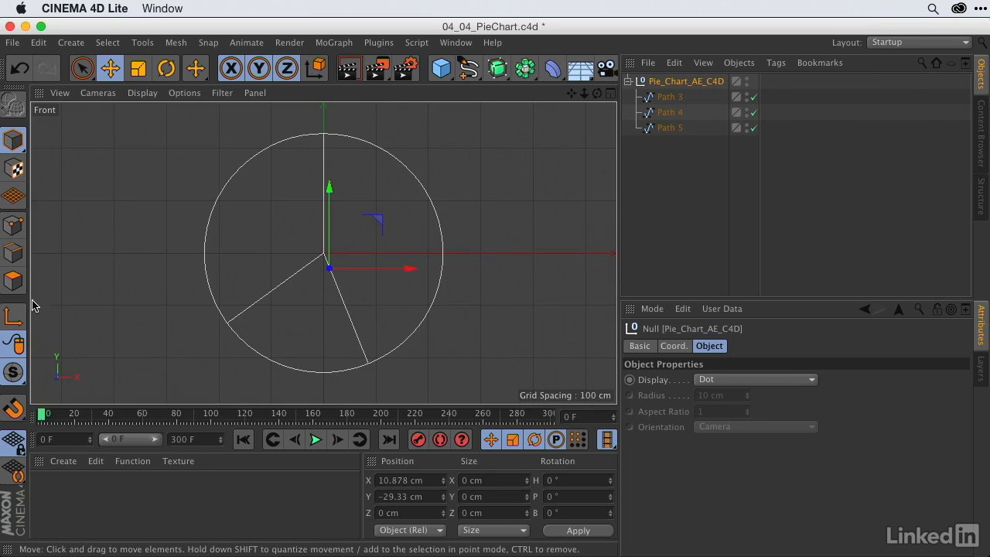
click(13, 316)
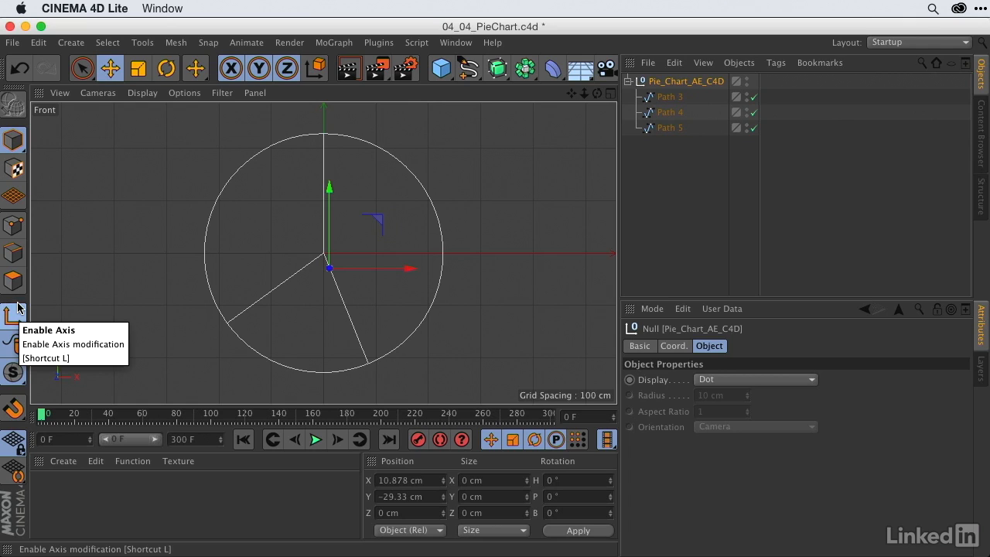
drag(365, 273, 422, 274)
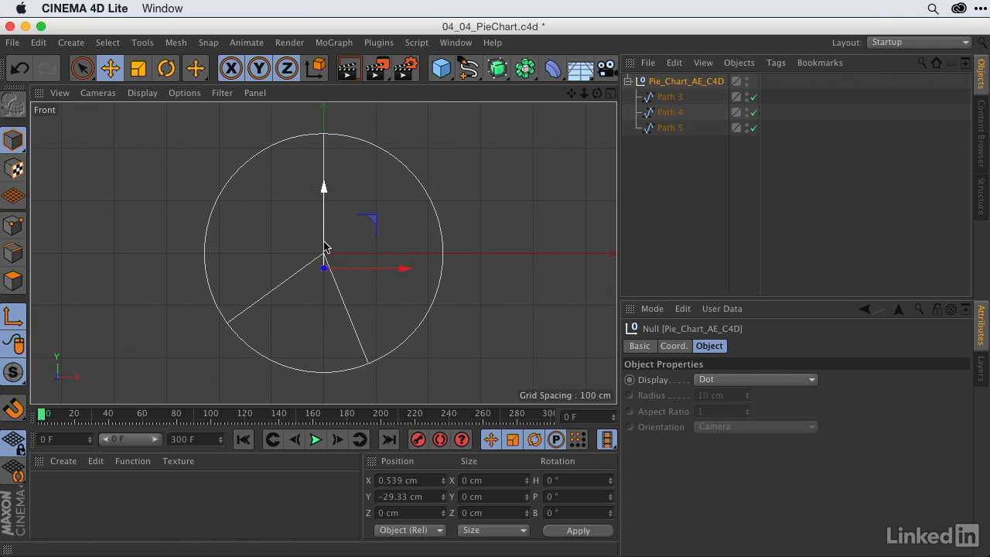
drag(322, 247, 325, 229)
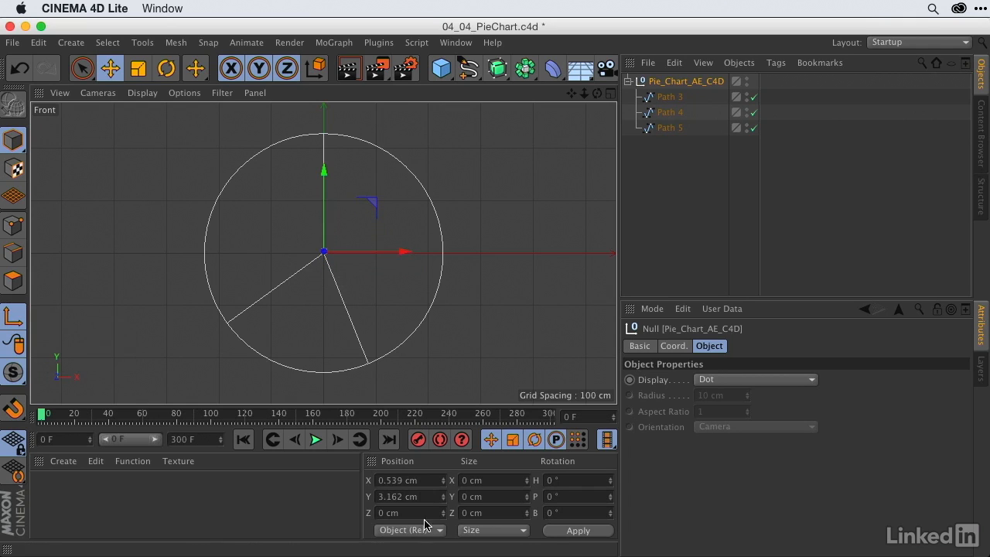
Step: Set the null's X and Y position to 0 cm, apply it and turn off axis modification
double_click(428, 480)
text(0)
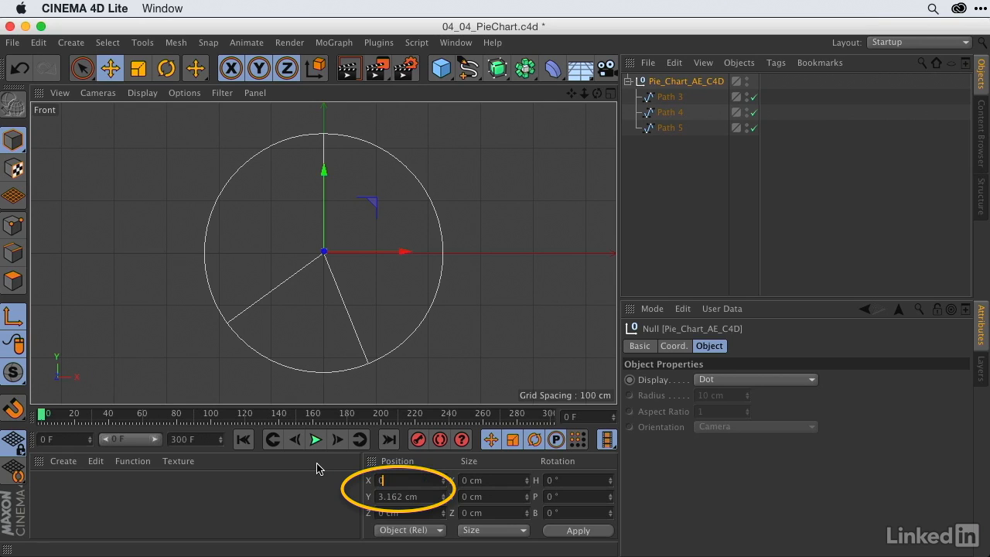
key(Tab)
text(0)
click(595, 532)
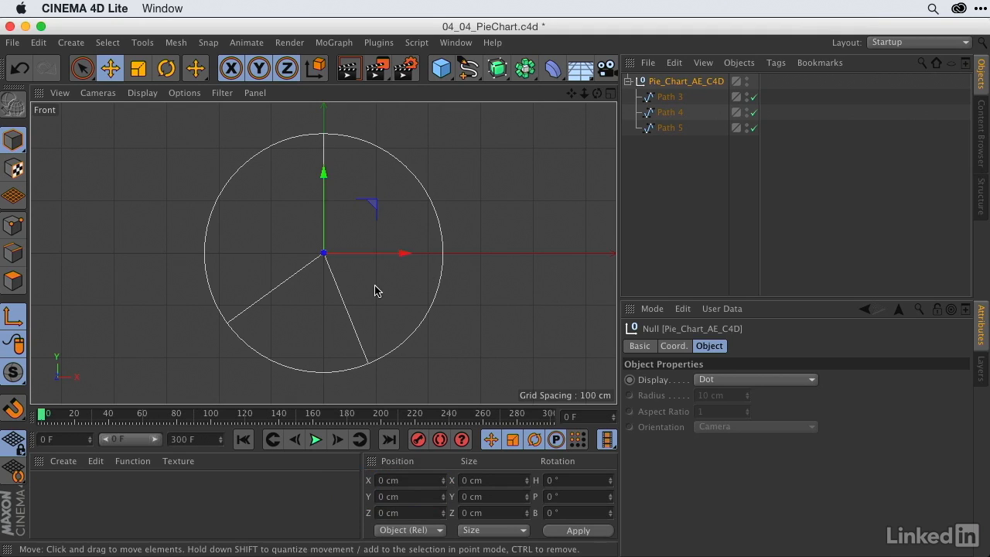
click(16, 316)
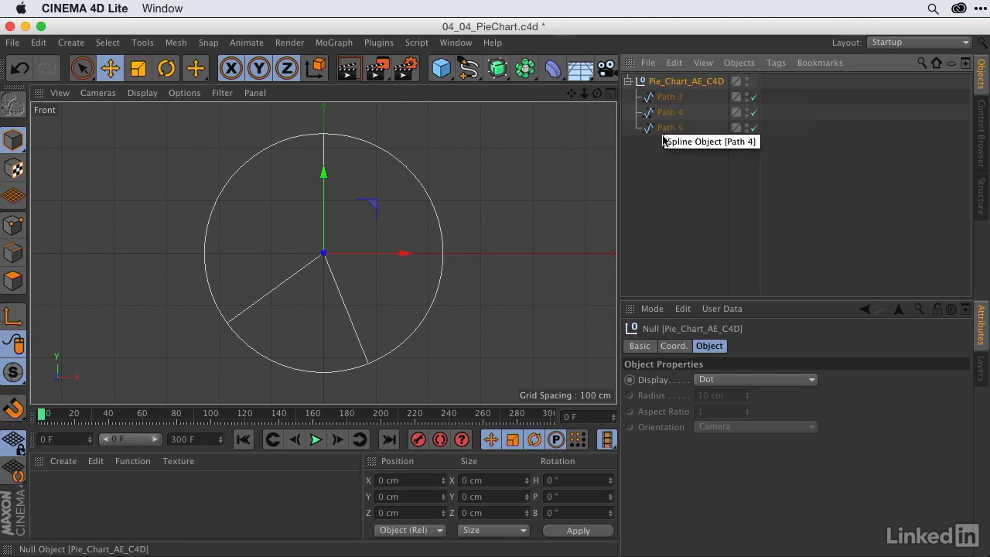
Step: Return to the Perspective view, add an Extrude object and make the Pie_Chart_AE_C4D null its child
click(611, 92)
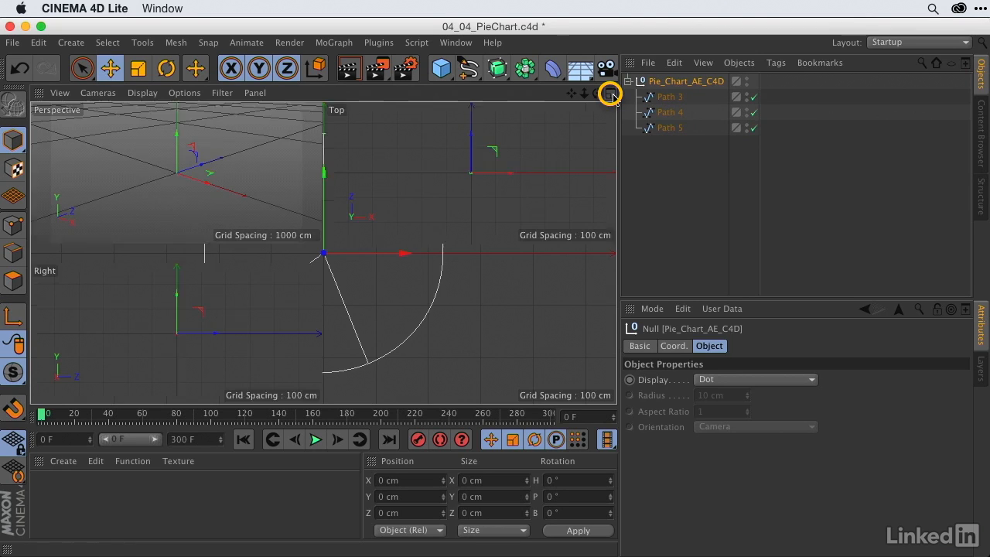
click(317, 93)
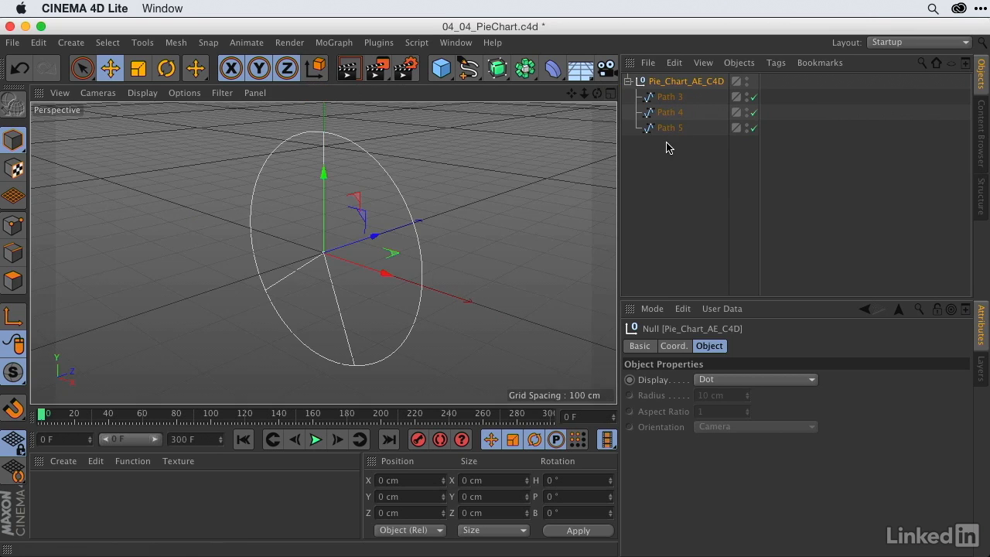
click(501, 69)
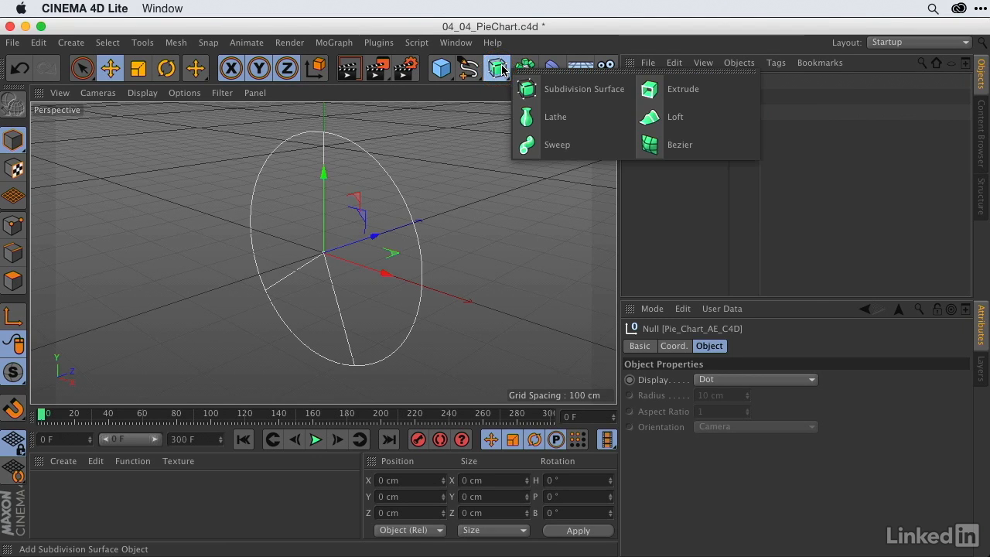
click(676, 91)
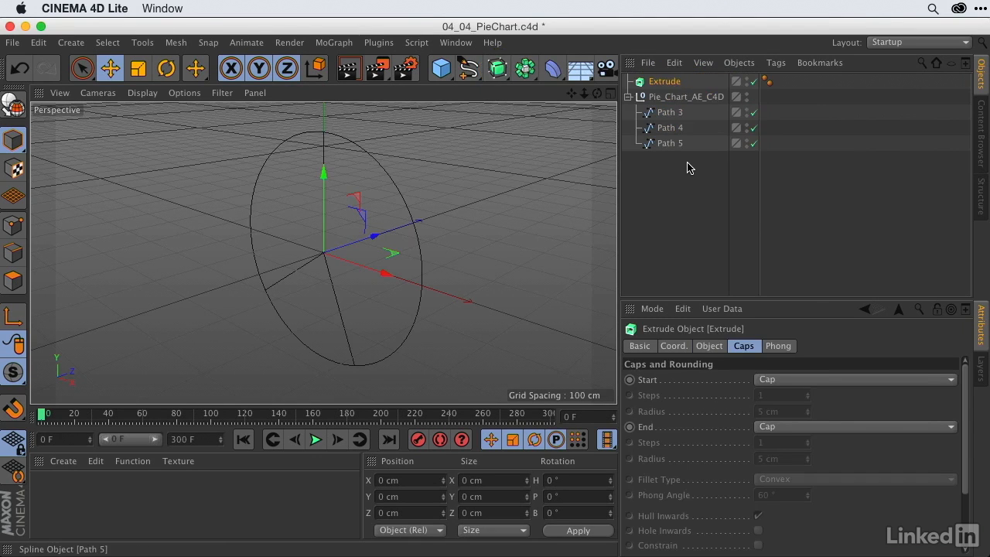
drag(666, 97, 657, 85)
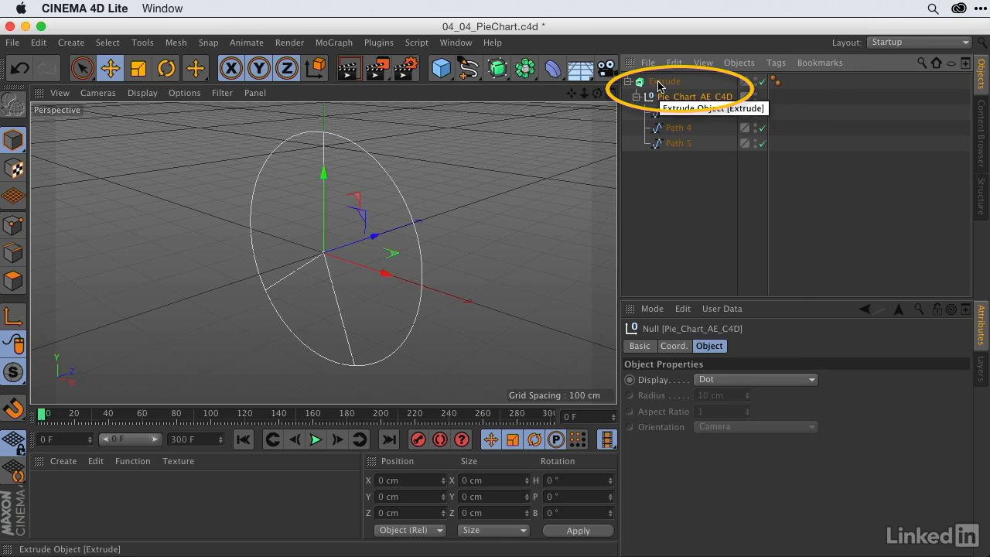
Step: Enable the Hierarchical option in the Extrude object's properties
click(658, 83)
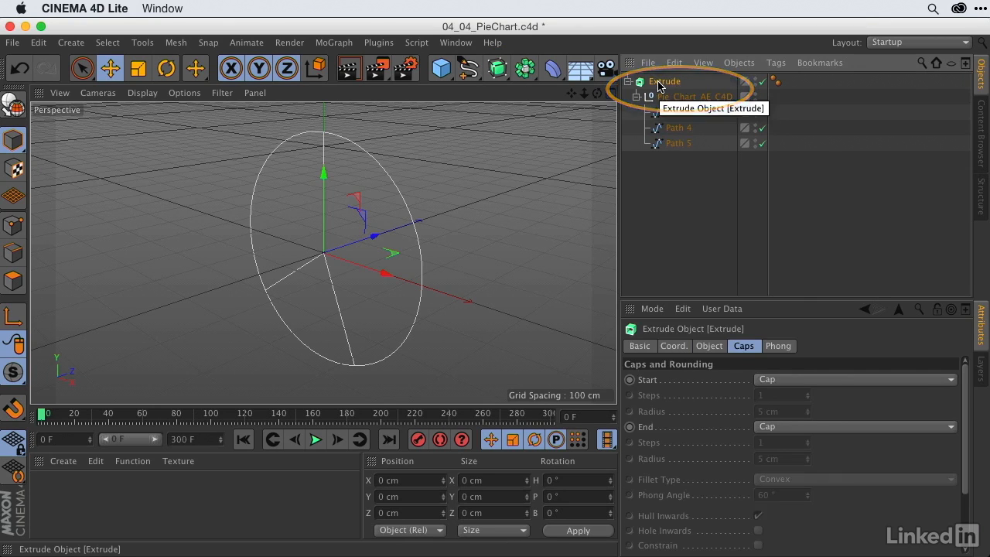
click(718, 348)
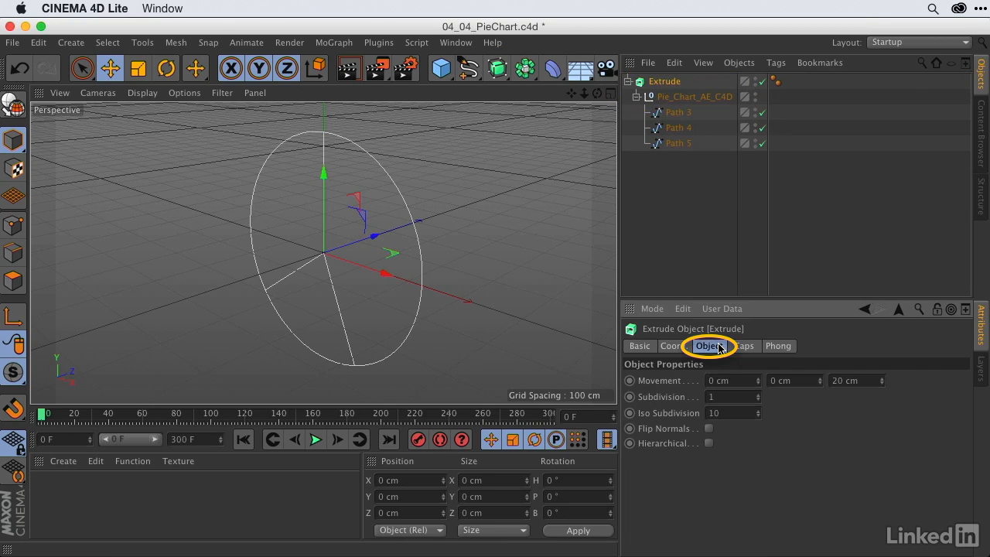
click(708, 443)
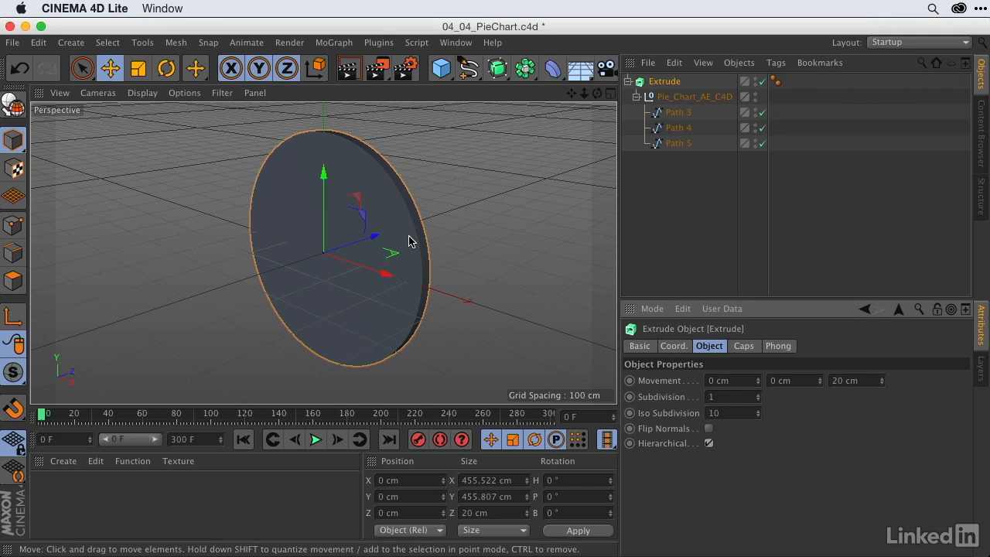
Step: Set both the Start and End caps of the Extrude object to Fillet Cap
click(741, 348)
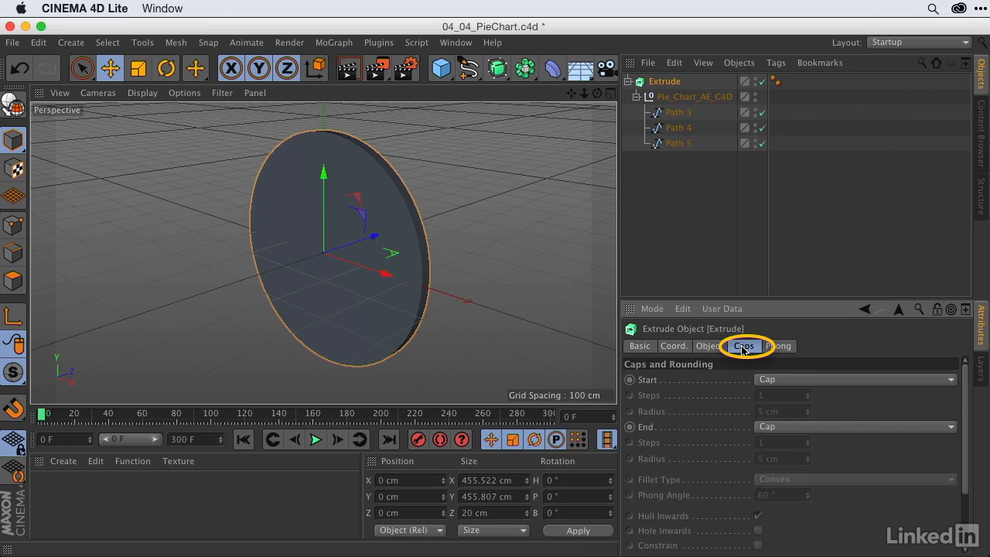
click(794, 379)
click(792, 443)
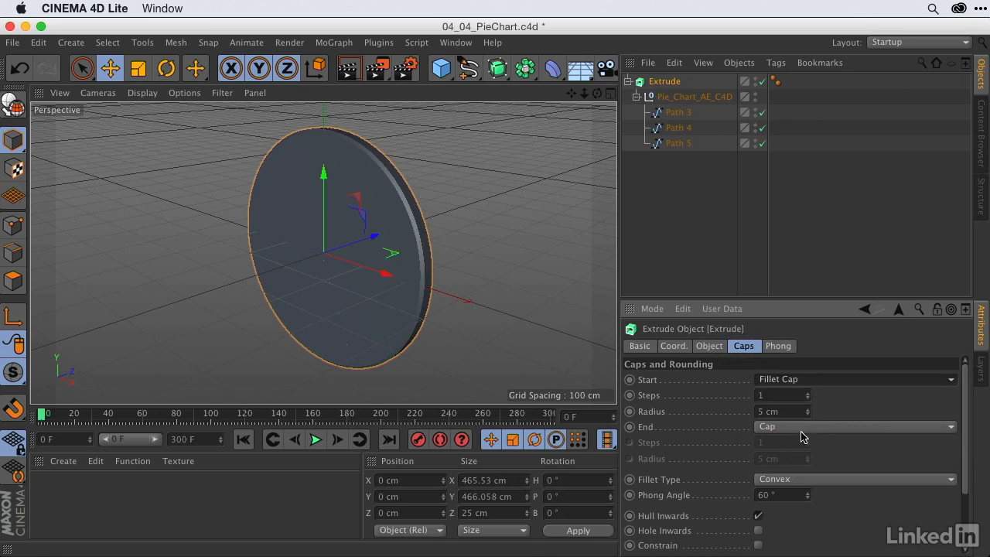
click(807, 432)
click(806, 493)
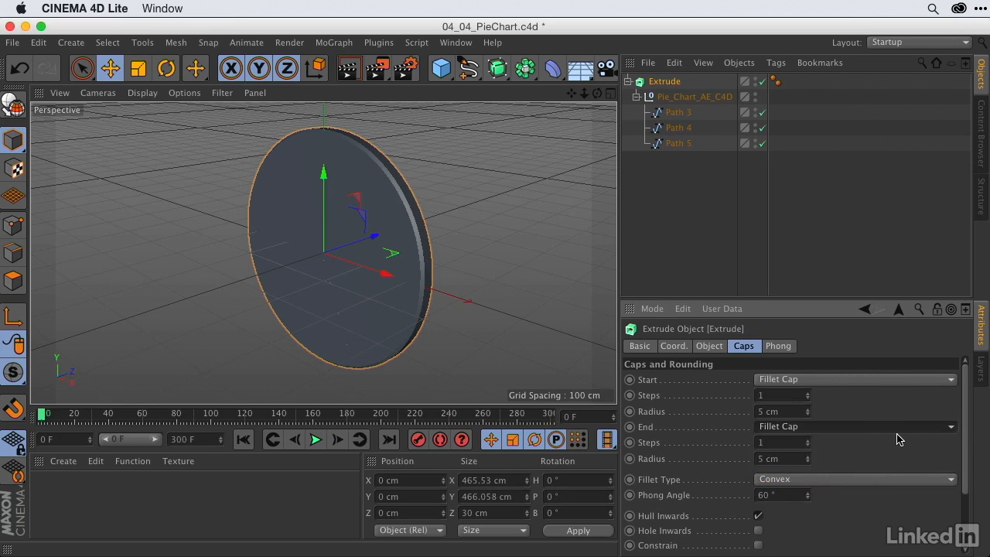
Step: Set the fillets of the start and end caps to 3 steps and a 3 cm radius
click(807, 394)
click(807, 394)
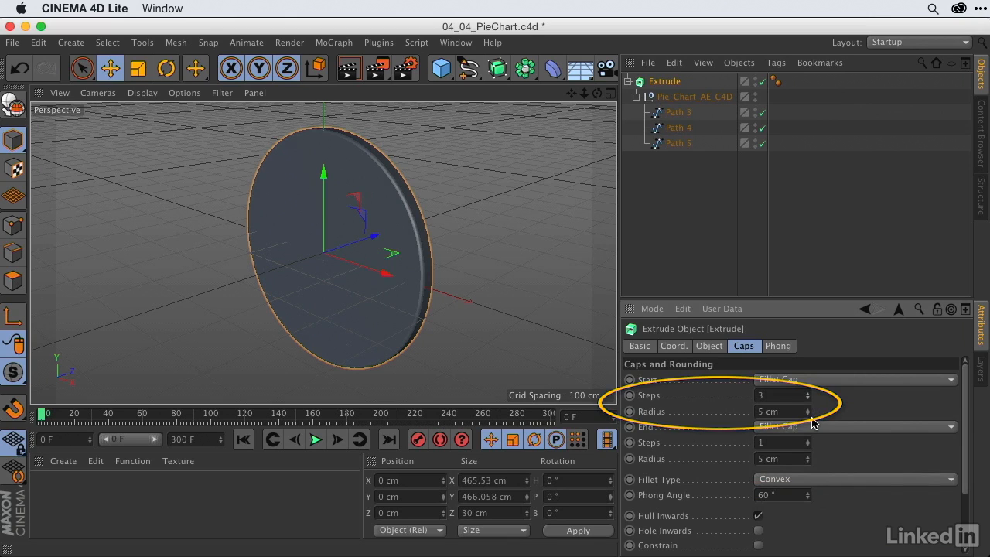
click(808, 416)
click(807, 415)
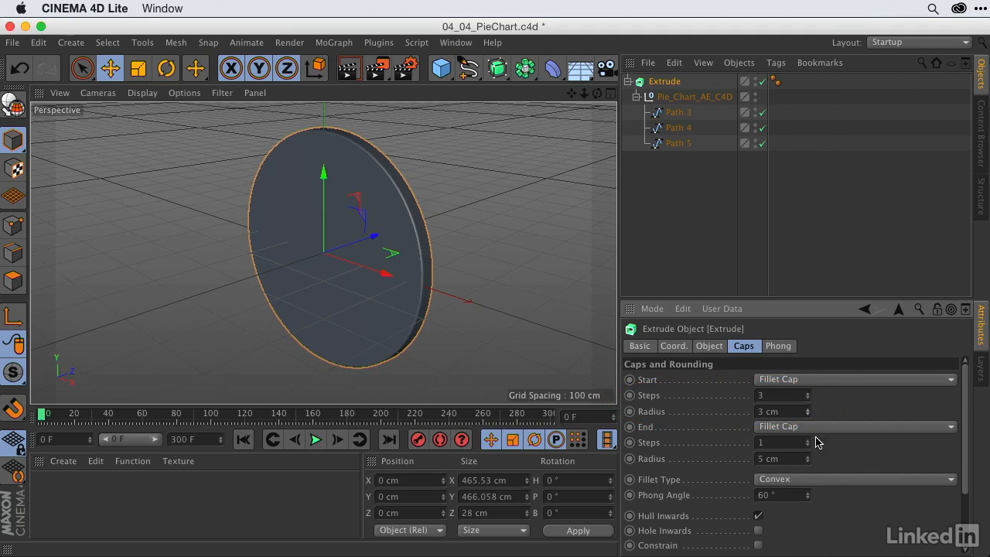
click(807, 440)
click(807, 441)
click(808, 462)
click(808, 462)
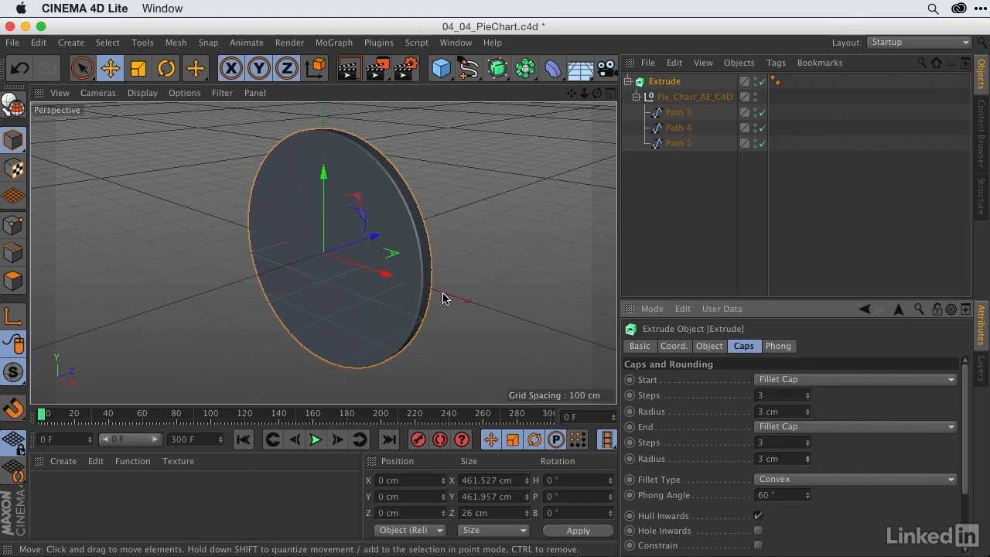
Step: Enable Create Single Object and Constrain for the Extrude caps, and preview the render with the pie facing the camera
drag(966, 446, 964, 492)
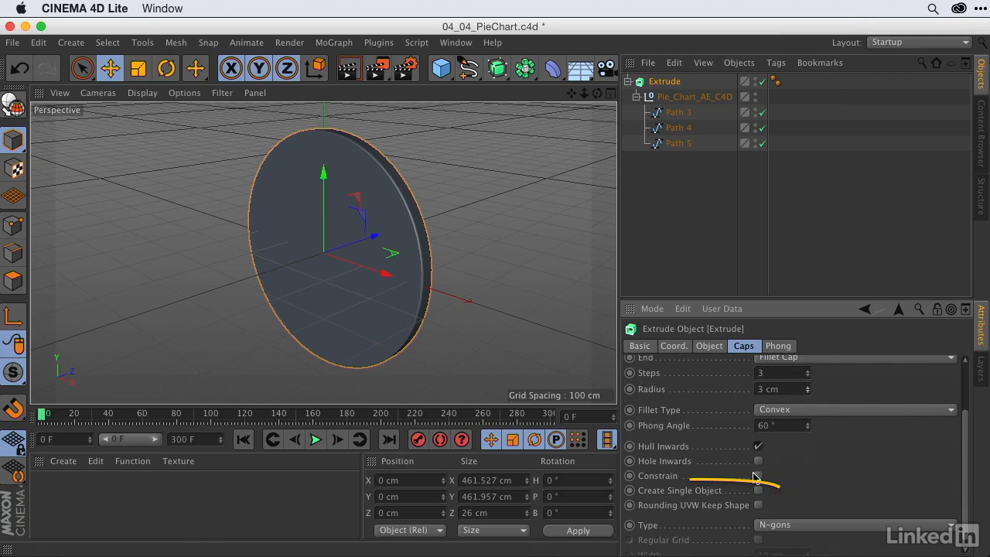
click(758, 493)
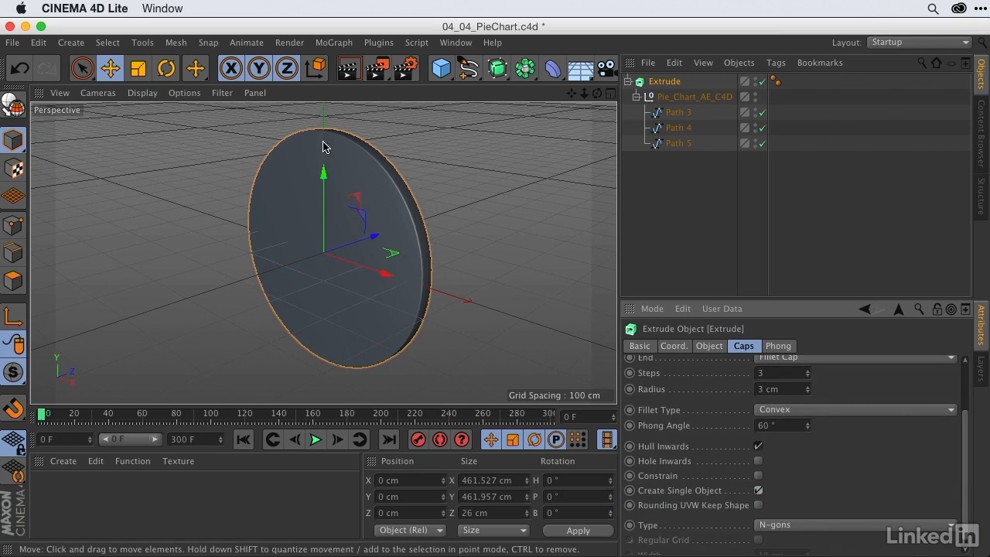
click(759, 476)
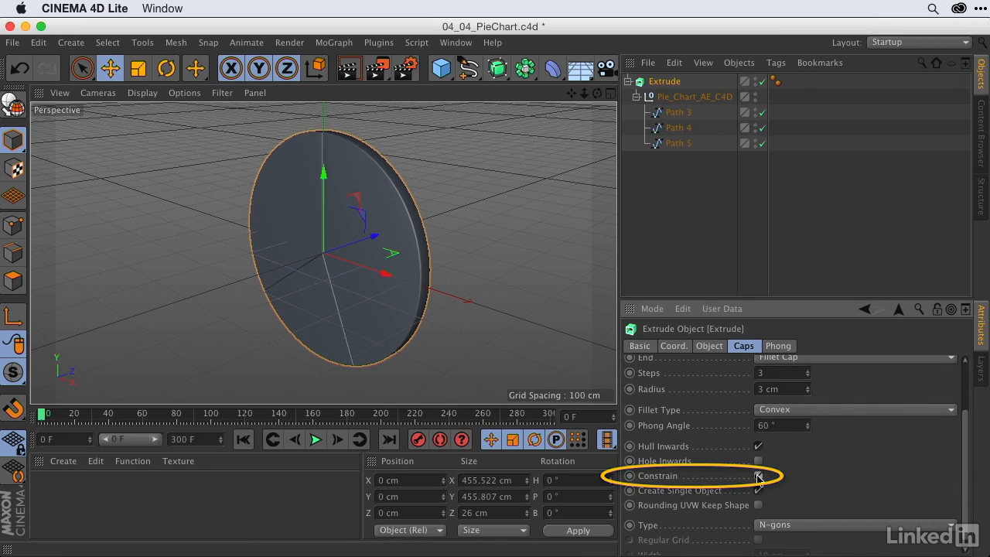
mouse_move(597, 93)
mouse_down()
mouse_move(541, 66)
mouse_move(569, 93)
mouse_move(596, 79)
mouse_up()
click(349, 68)
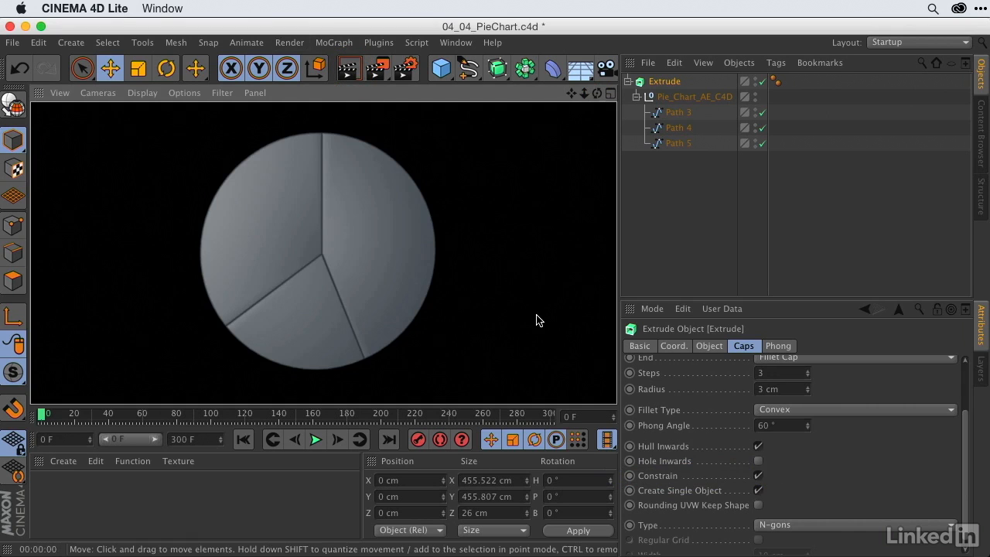
Step: Inspect the Extrude object and its Path 3, Path 4 and Path 5 splines in turn, and clear the selection
click(670, 84)
click(677, 112)
click(678, 128)
click(672, 145)
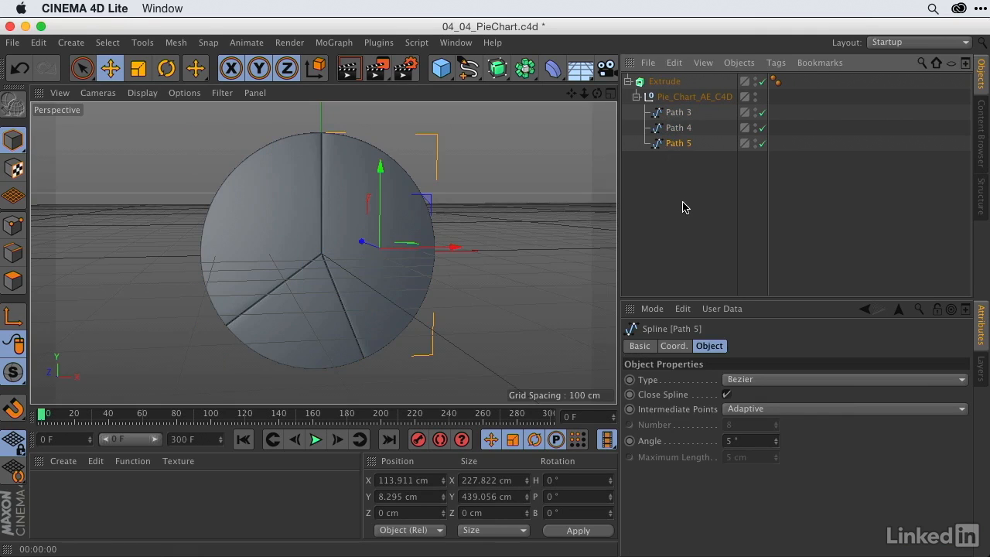
click(683, 206)
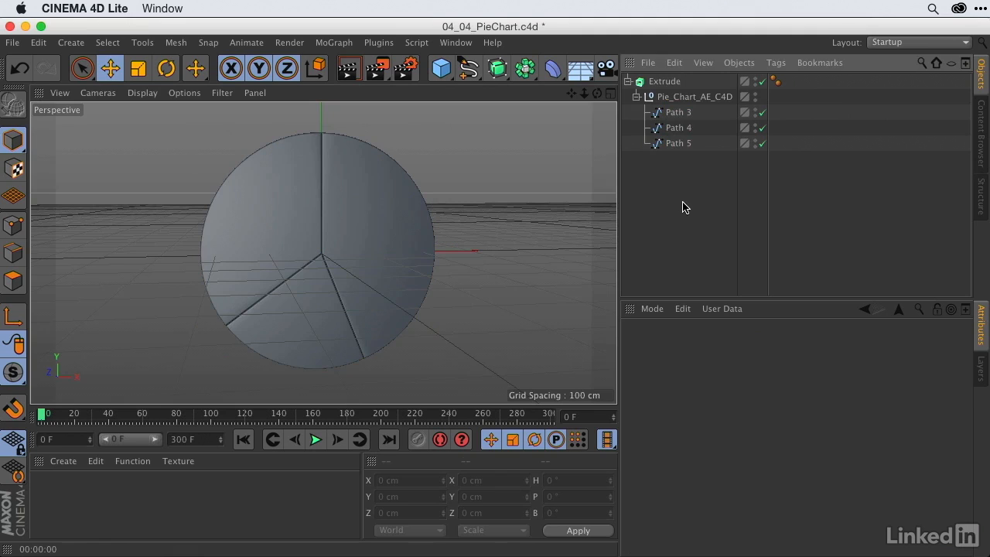
Step: Create a new material and set its color to red with RGB 227, 0, 0
click(57, 463)
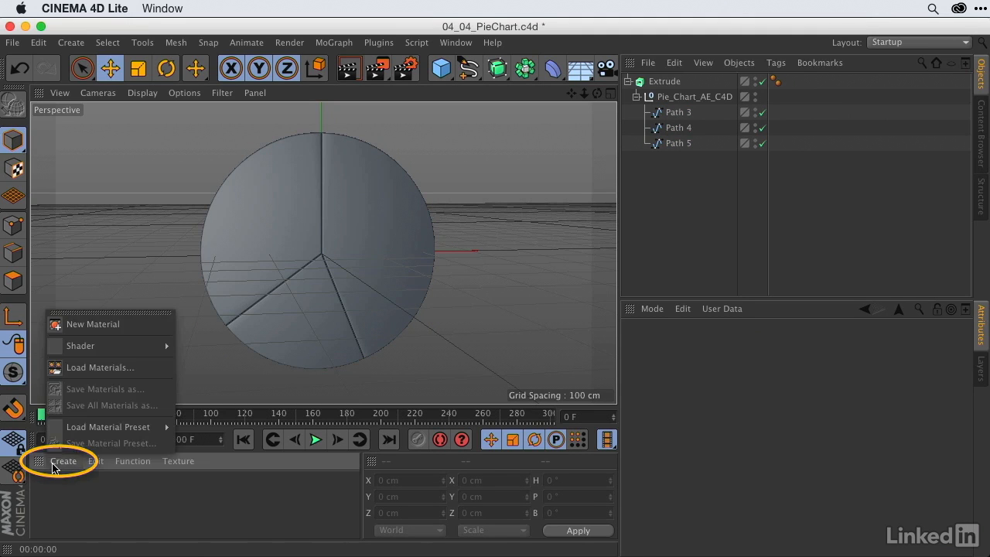
click(85, 325)
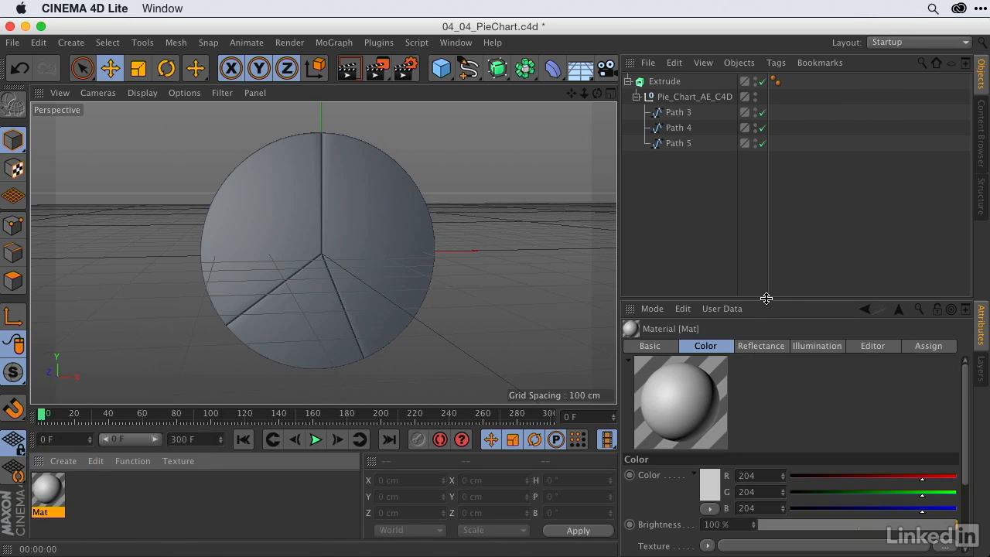
drag(766, 298, 765, 186)
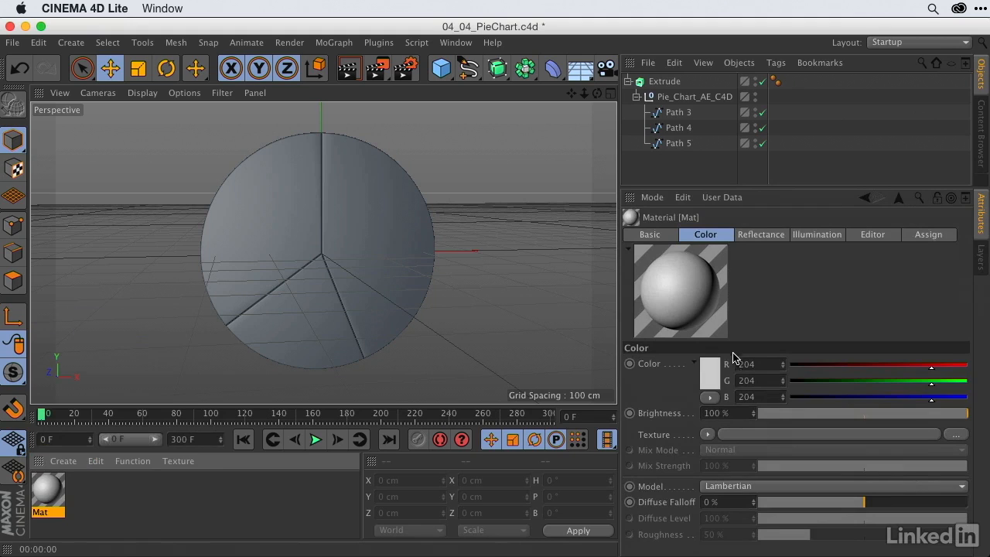
click(709, 374)
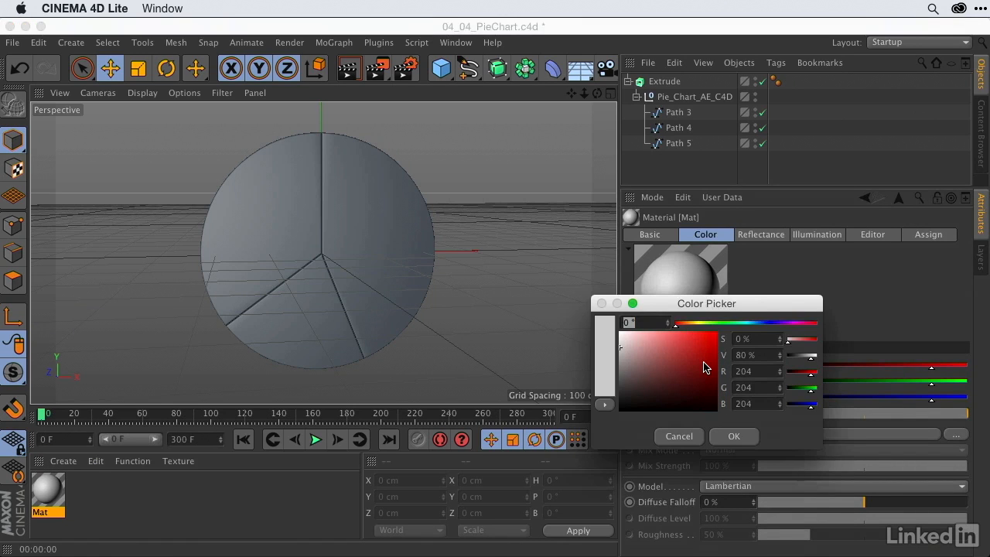
drag(705, 368, 732, 343)
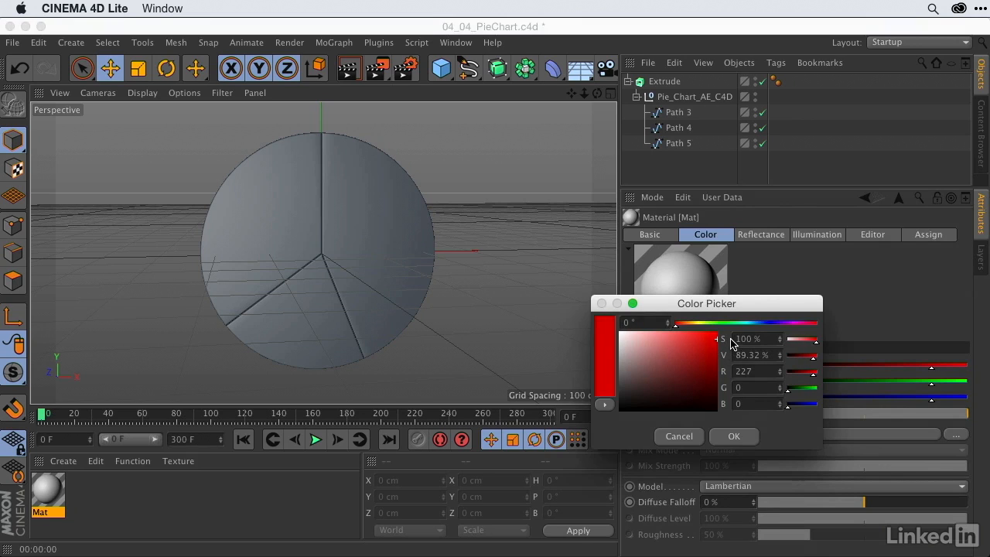
click(735, 436)
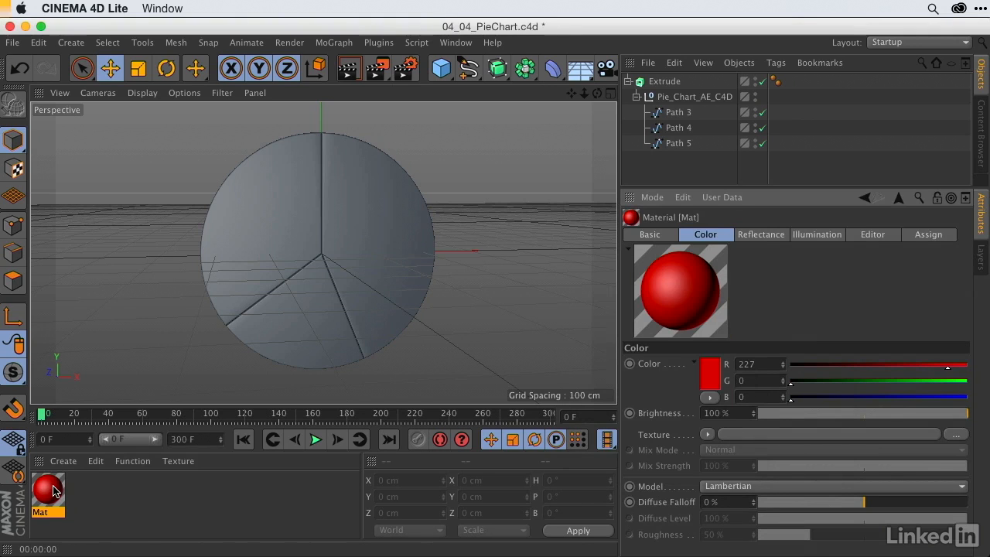
Step: Duplicate the red material and set the copy's color to blue with RGB 0, 7, 227
ctrl+drag(55, 490, 87, 498)
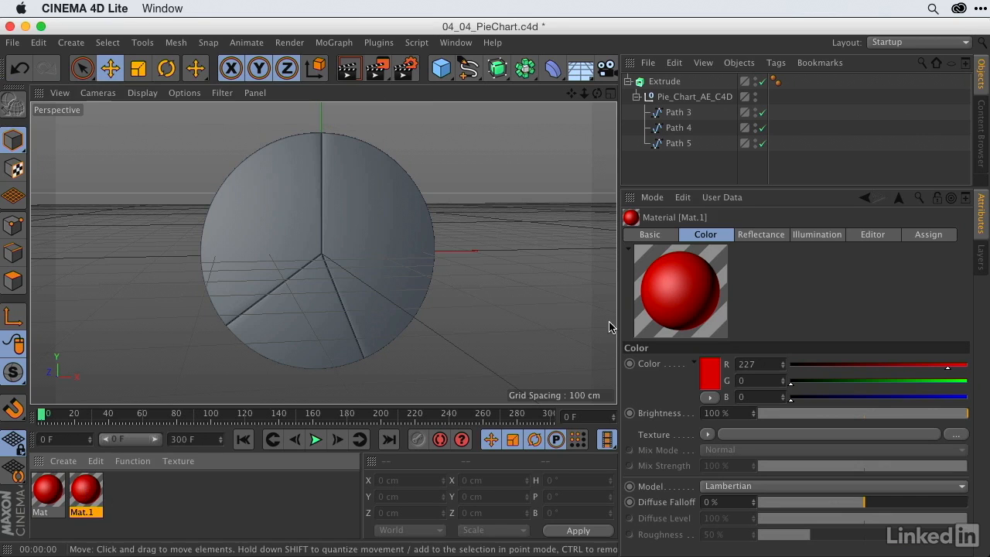
click(710, 374)
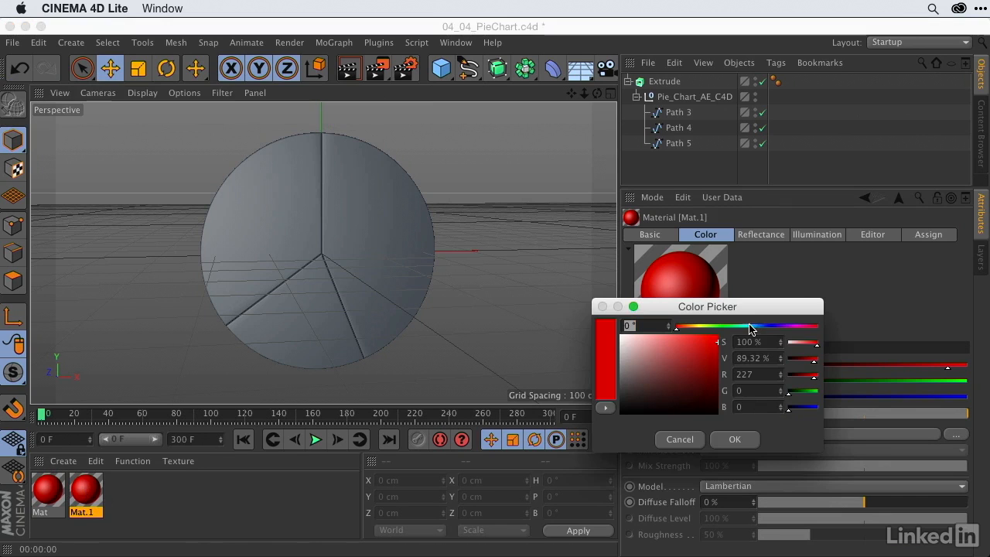
drag(763, 331, 770, 333)
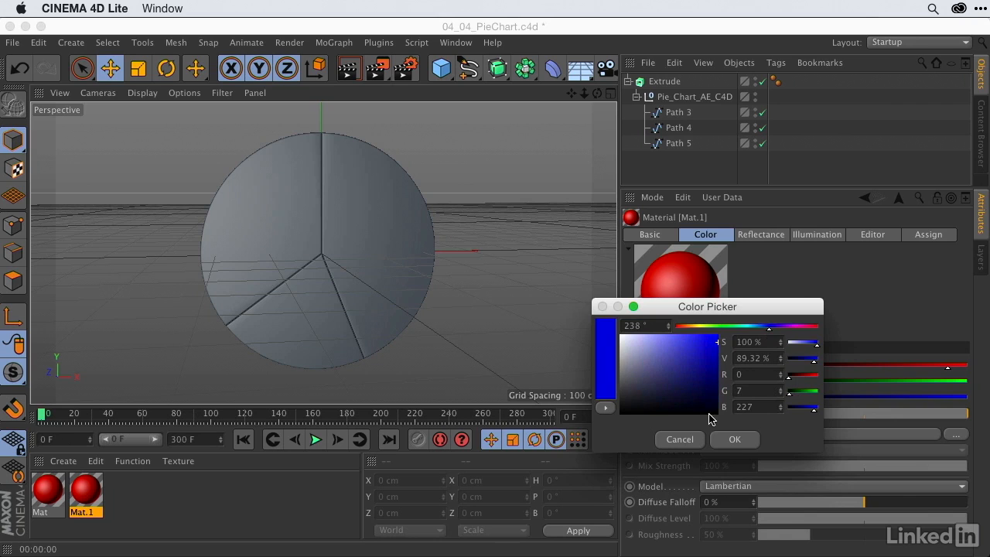
click(737, 446)
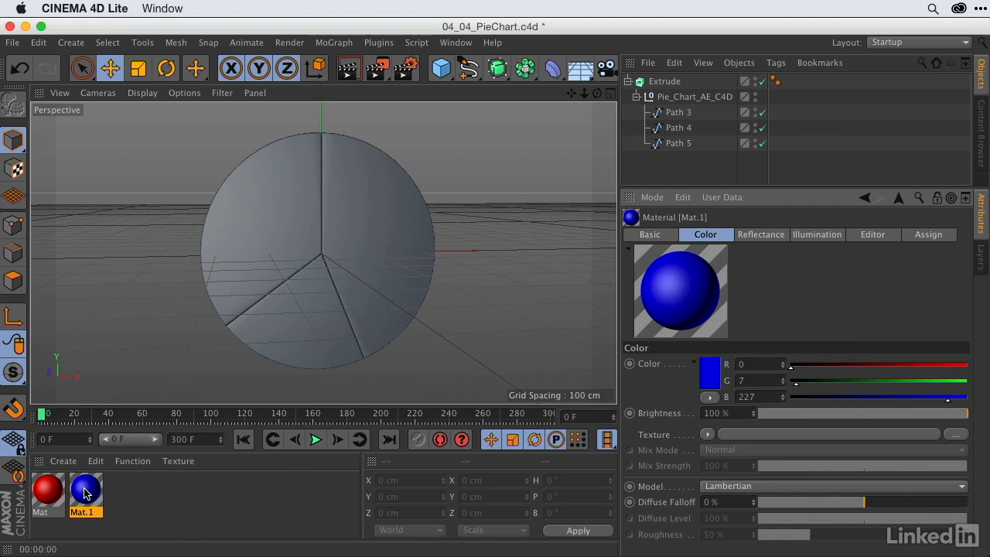
Step: Duplicate the blue material and set the copy's color to green with RGB 0, 227, 56
ctrl+drag(85, 494, 120, 493)
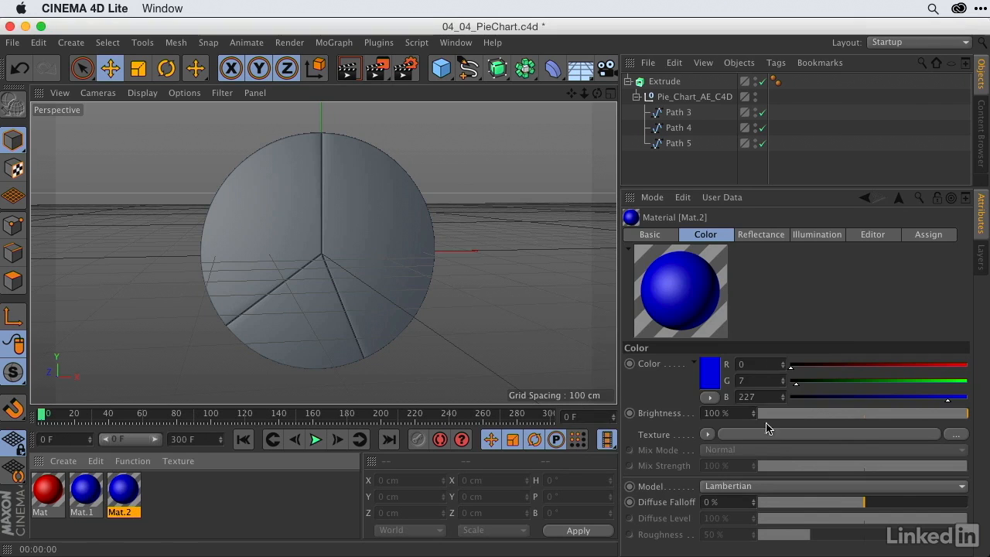
click(709, 379)
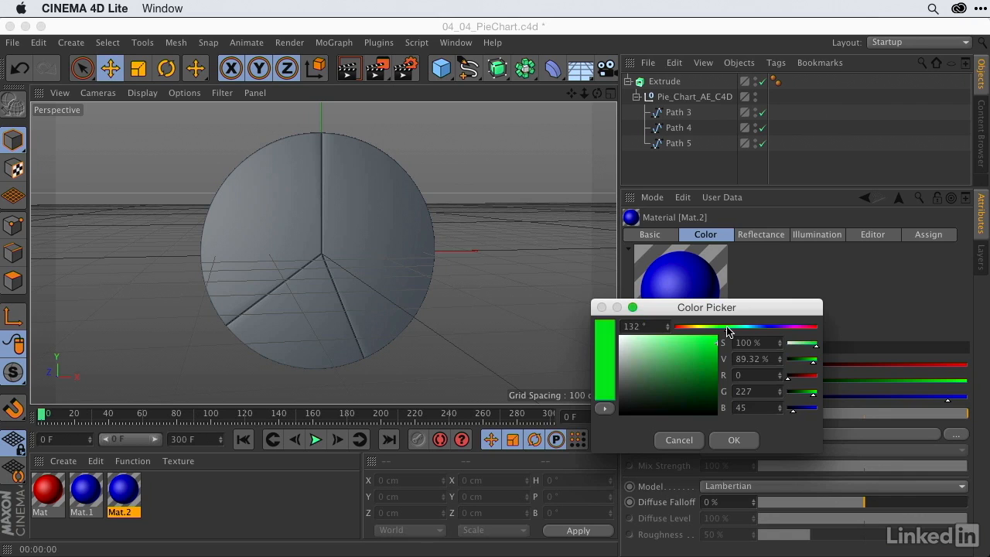
click(732, 440)
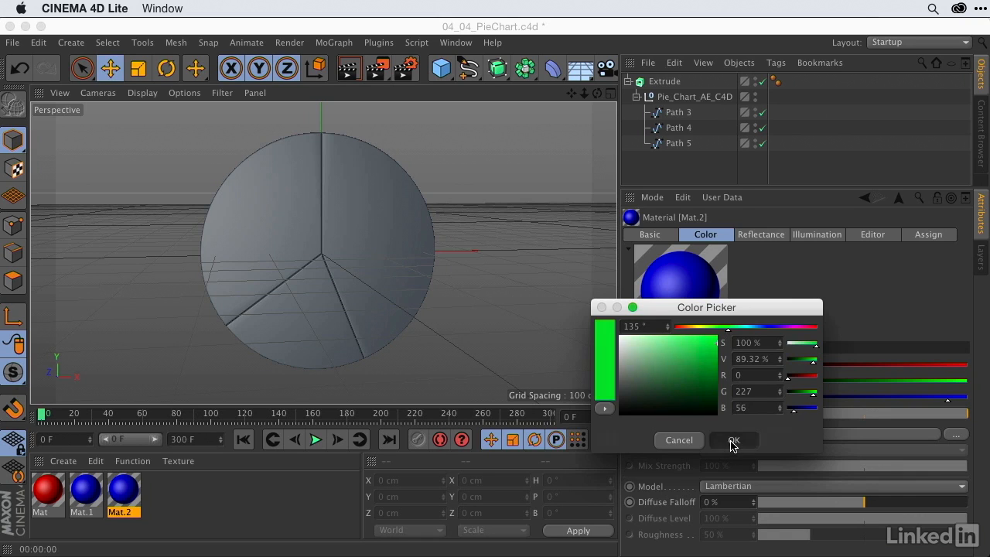
Step: Try the green material on the whole Extrude object and on Path 3 alone, and delete its texture tag
drag(130, 495, 666, 83)
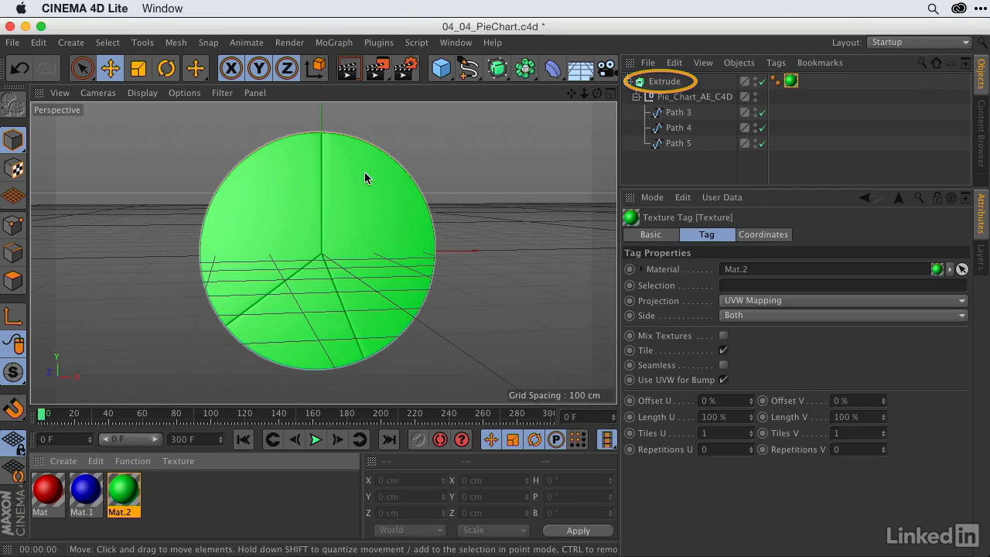
click(348, 69)
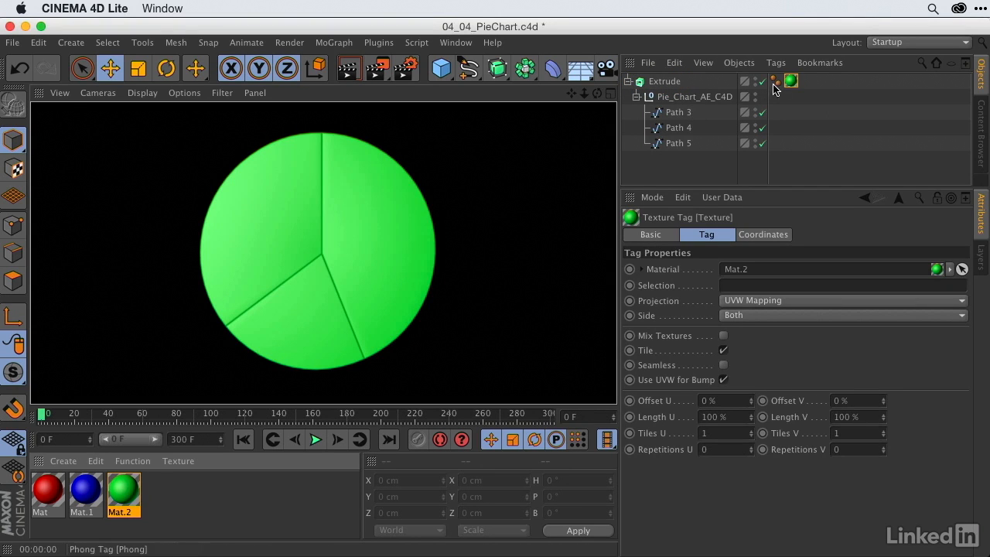
drag(786, 82, 684, 116)
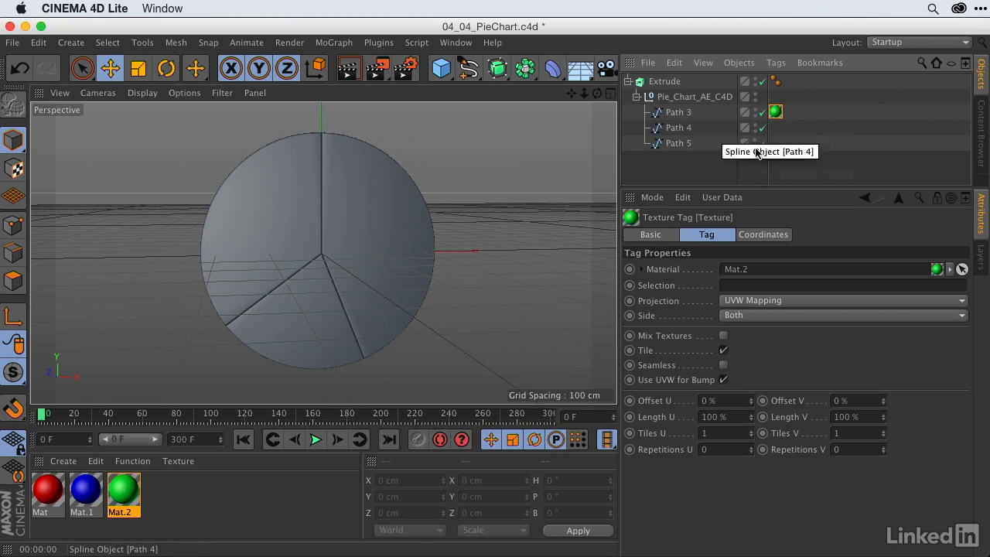
click(776, 113)
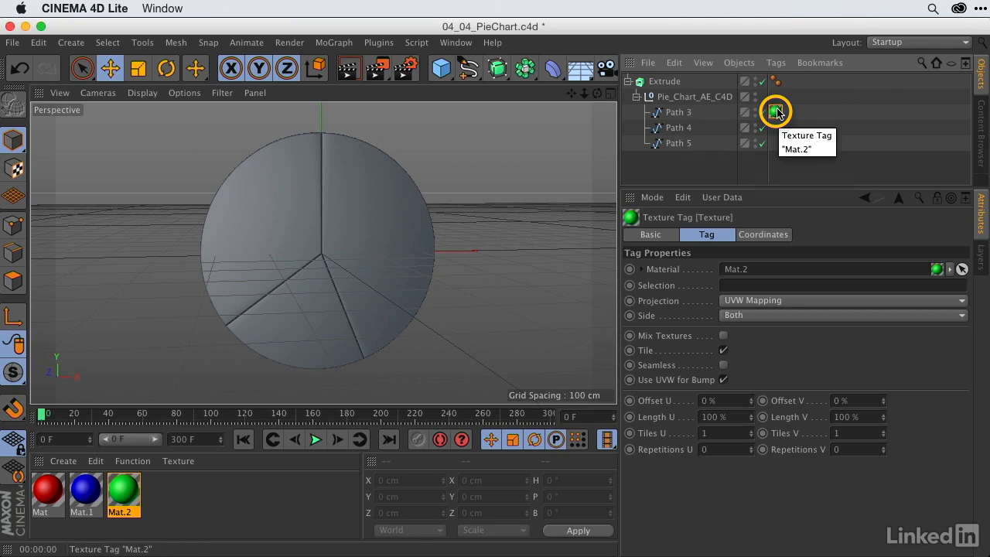
key(Delete)
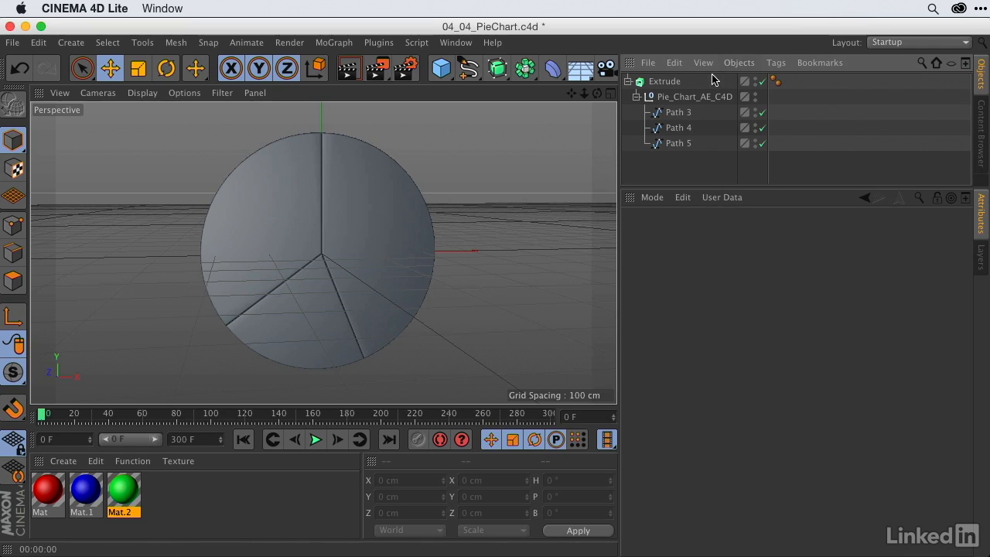
Step: Duplicate the Extrude object with its splines twice, placing both copies at the top level of the object hierarchy
click(669, 86)
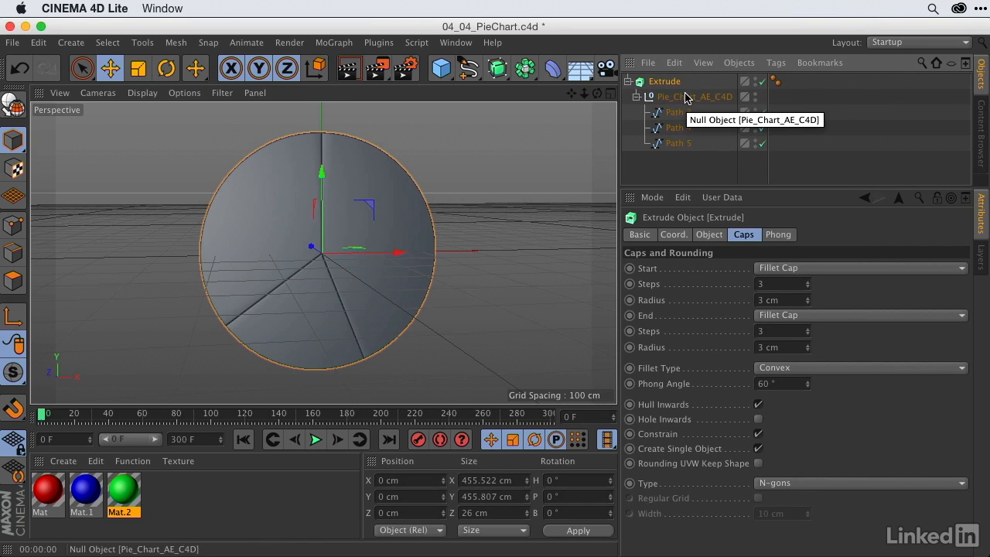
drag(665, 83, 648, 170)
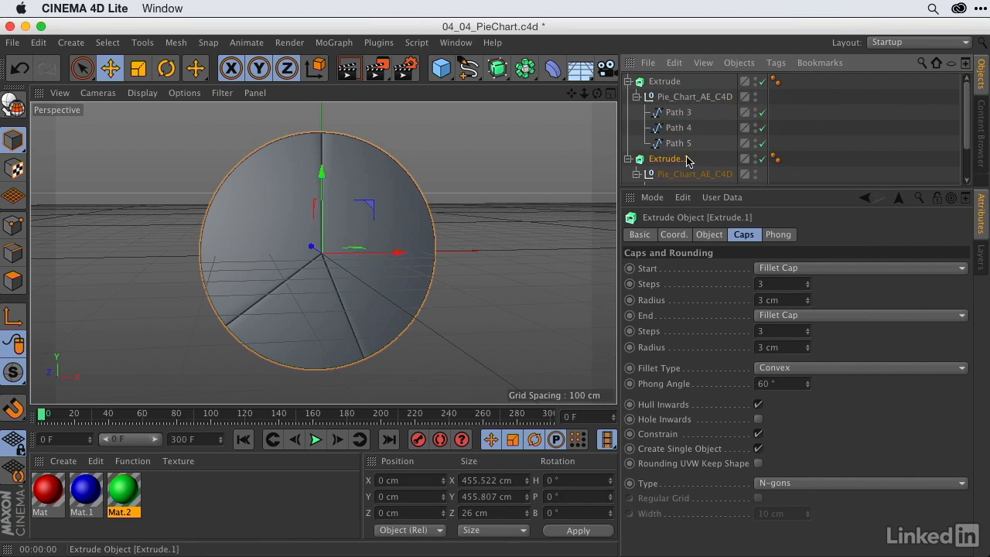
scroll(720, 122, down, 3)
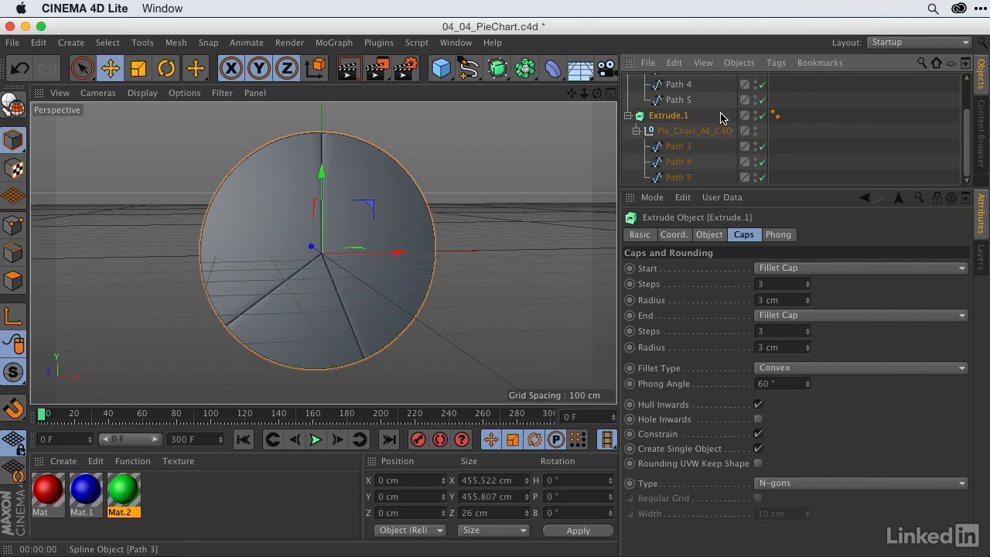
drag(665, 116, 667, 188)
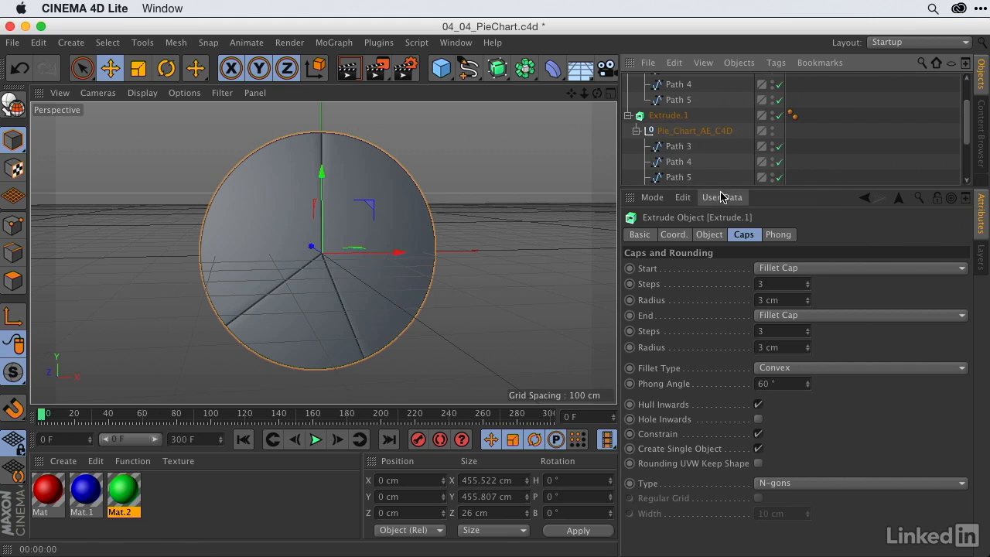
drag(722, 189, 720, 336)
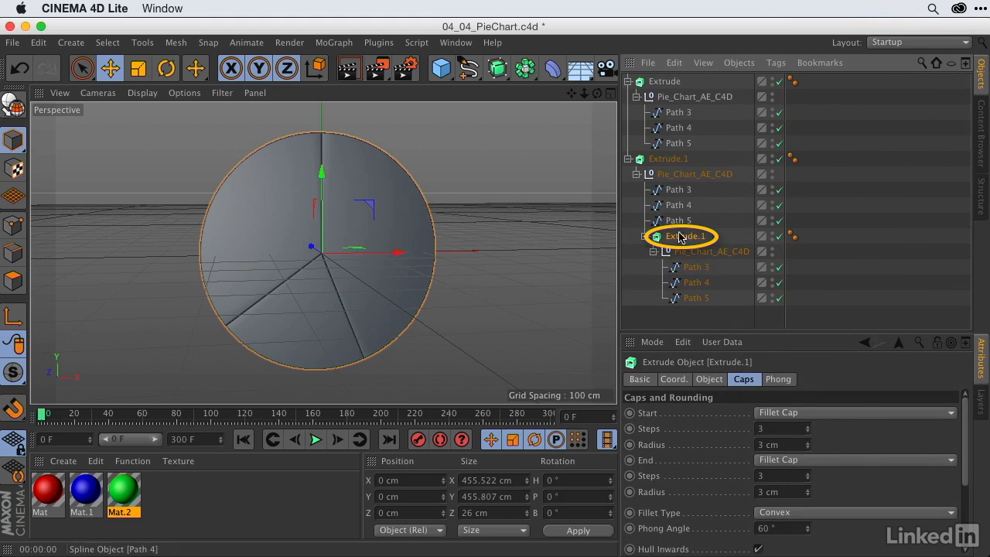
drag(679, 239, 646, 313)
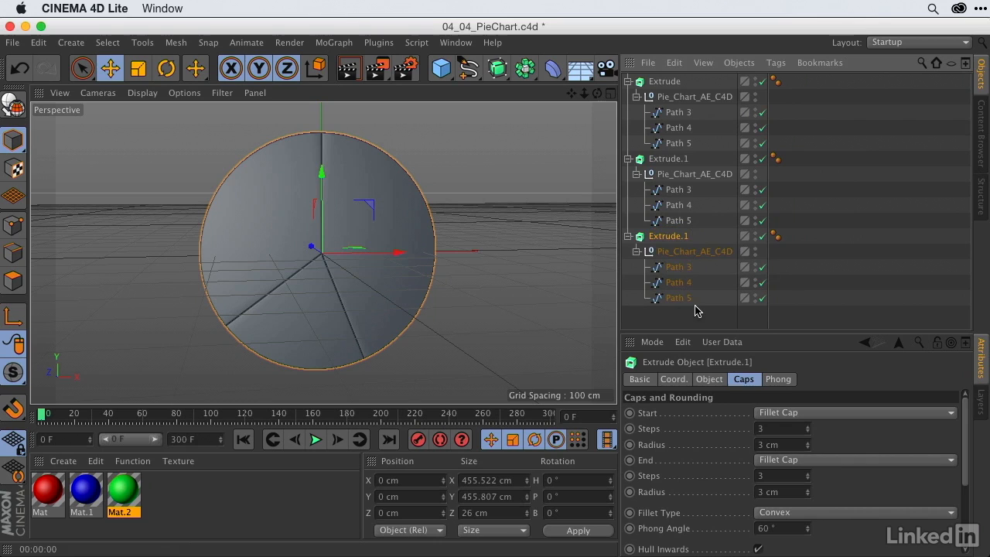
Step: Delete the surplus splines so the first, second and third Extrude objects keep only Path 4, Path 5 and Path 3 respectively
drag(682, 319, 664, 284)
key(Delete)
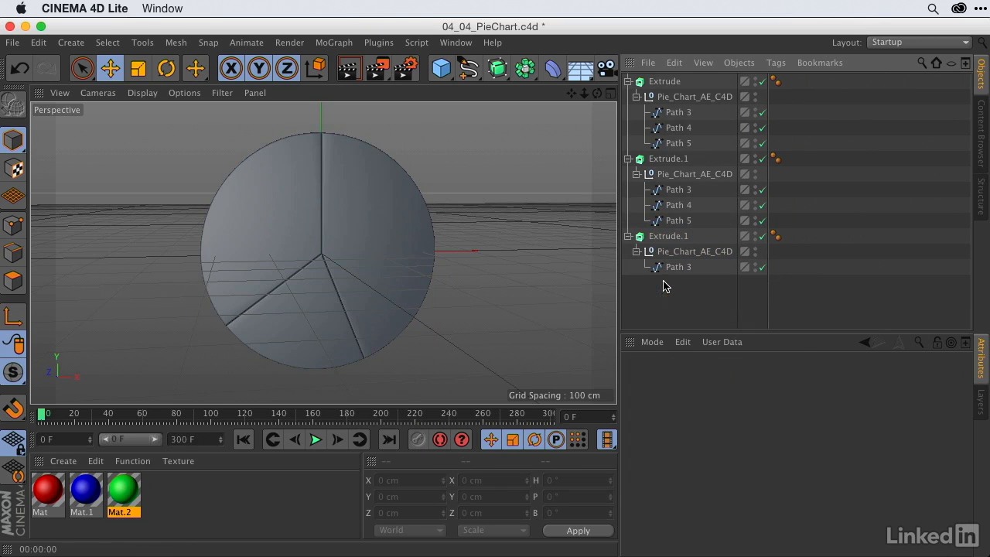
click(677, 190)
shift+click(677, 205)
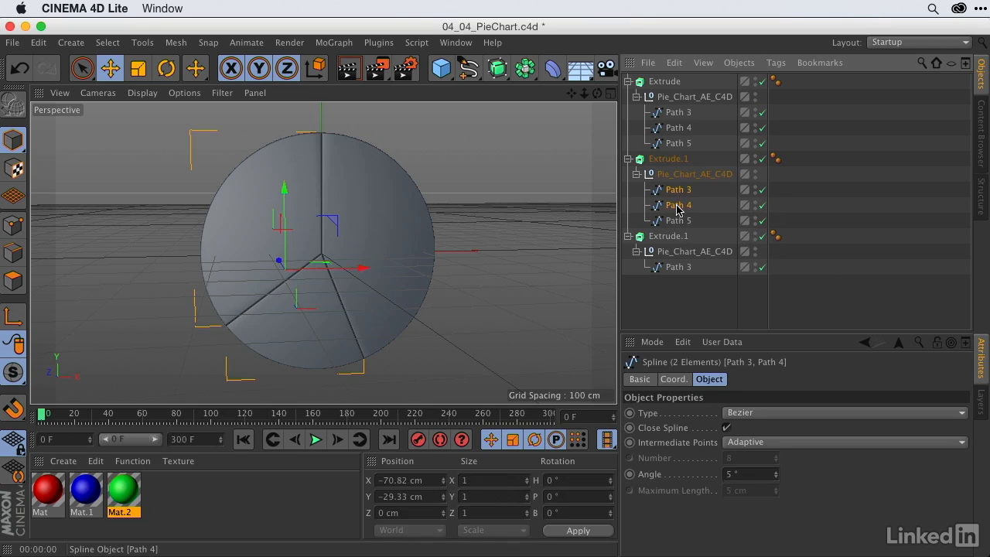
key(Delete)
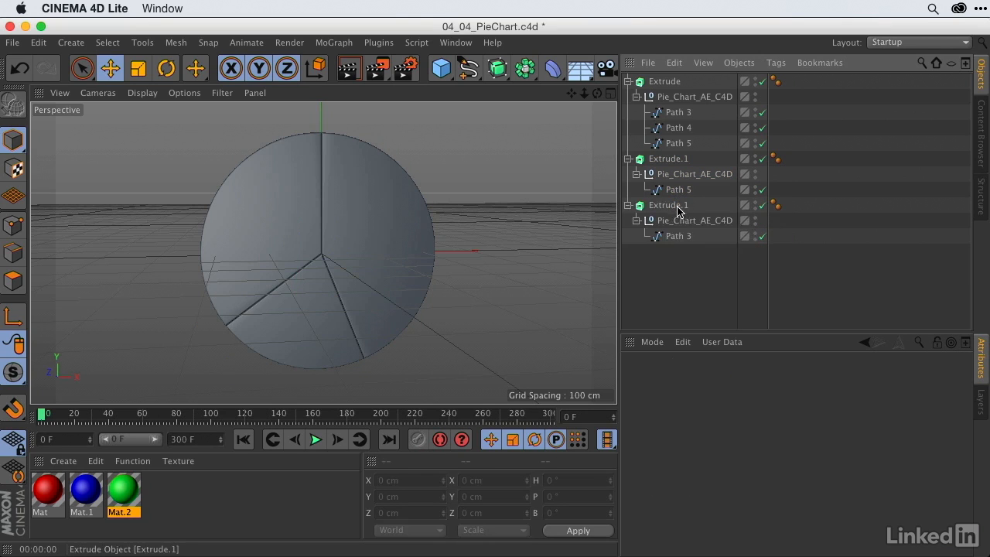
click(671, 147)
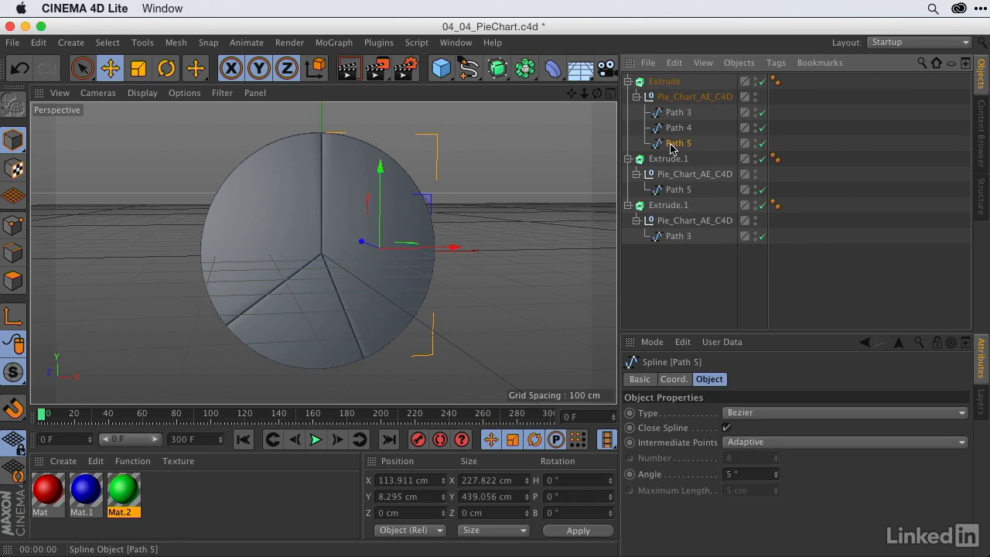
key(Delete)
click(673, 114)
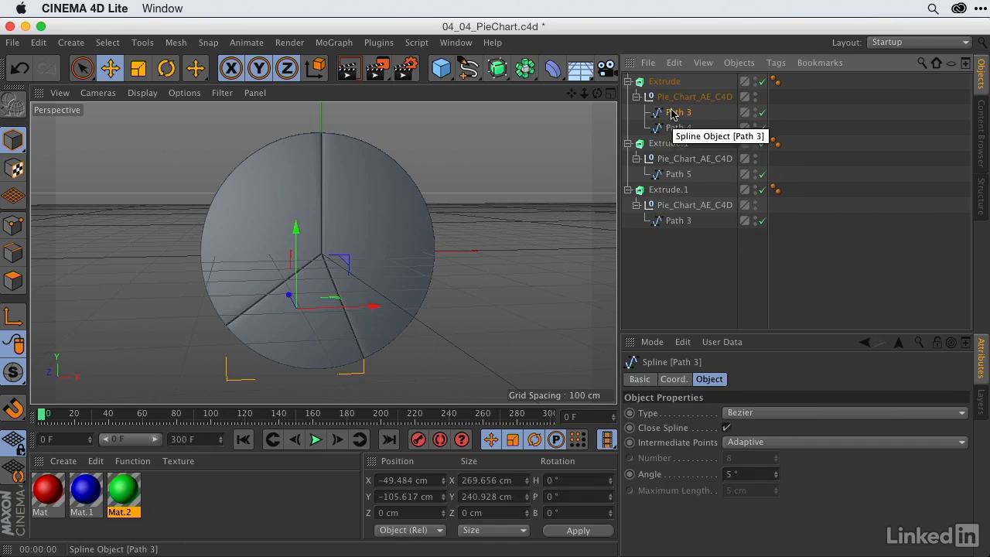
key(Delete)
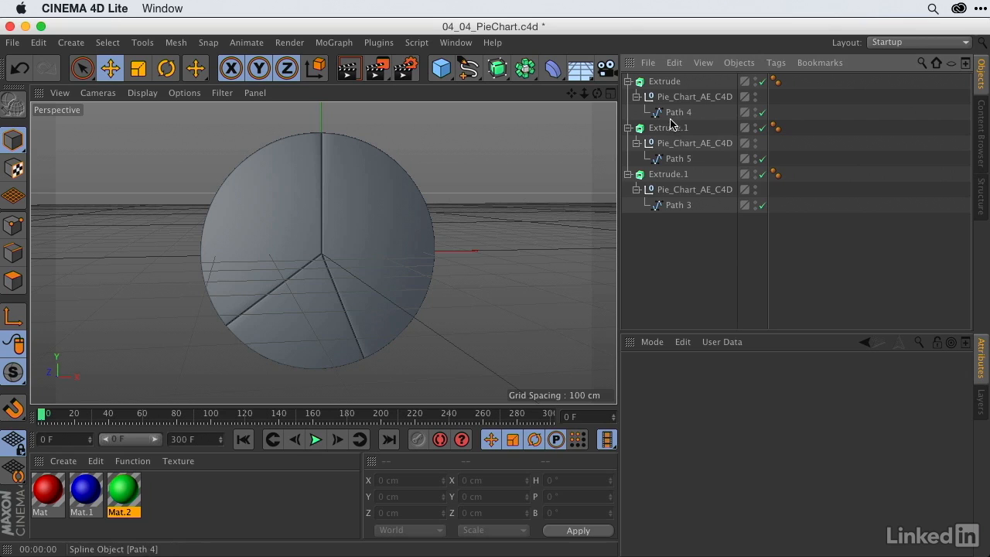
Step: Move Path 4, Path 5 and Path 3 out of their nulls, directly under their own Extrude objects
drag(672, 115, 656, 91)
drag(672, 160, 678, 138)
drag(673, 208, 674, 192)
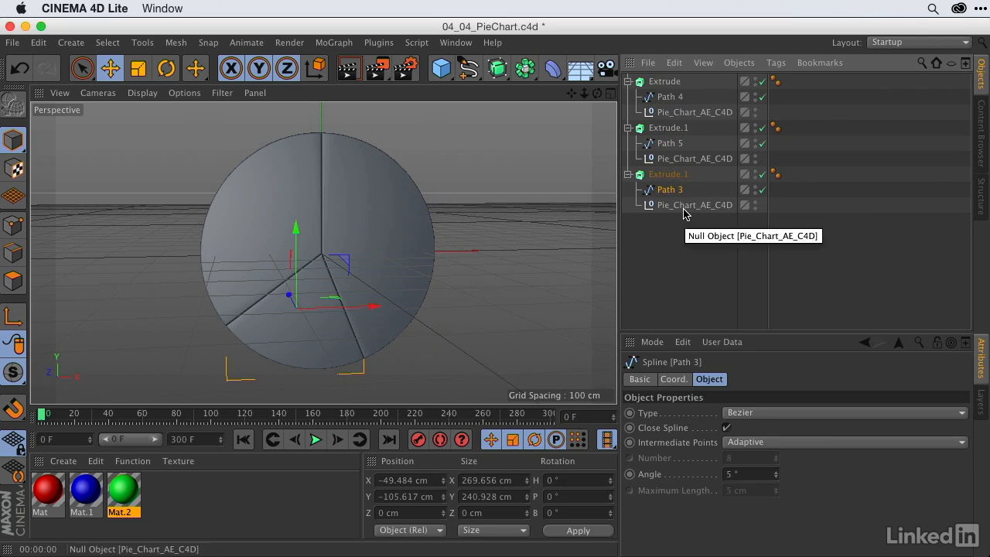
Step: Delete the three empty Pie_Chart_AE_C4D nulls and collapse the three Extrude hierarchies
click(684, 207)
key(Delete)
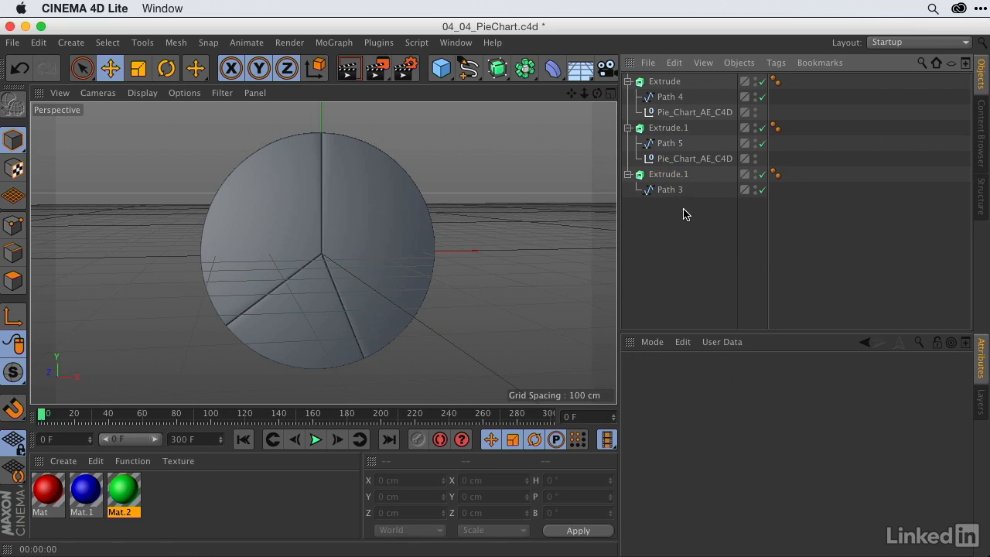
click(682, 159)
key(Delete)
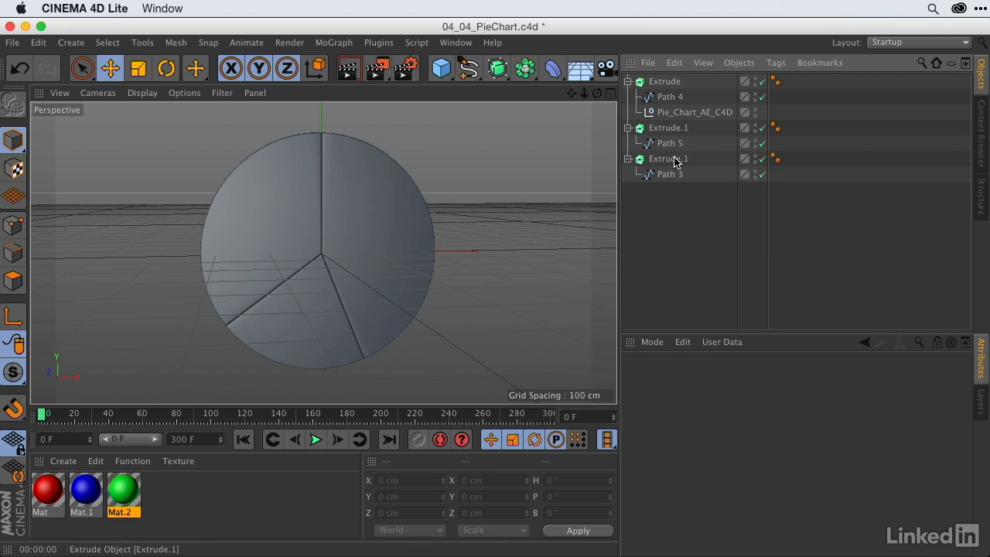
click(670, 112)
key(Delete)
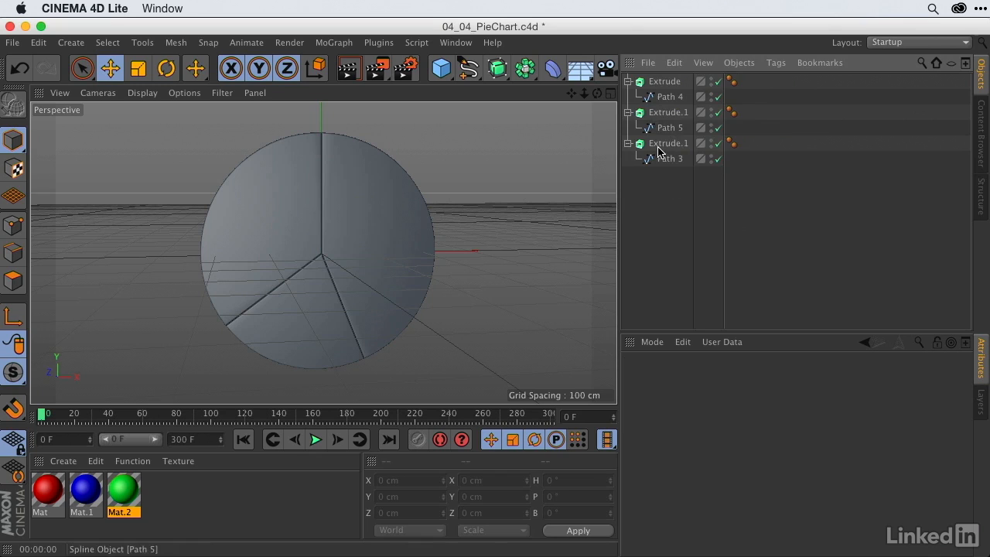
click(628, 81)
click(628, 96)
click(628, 112)
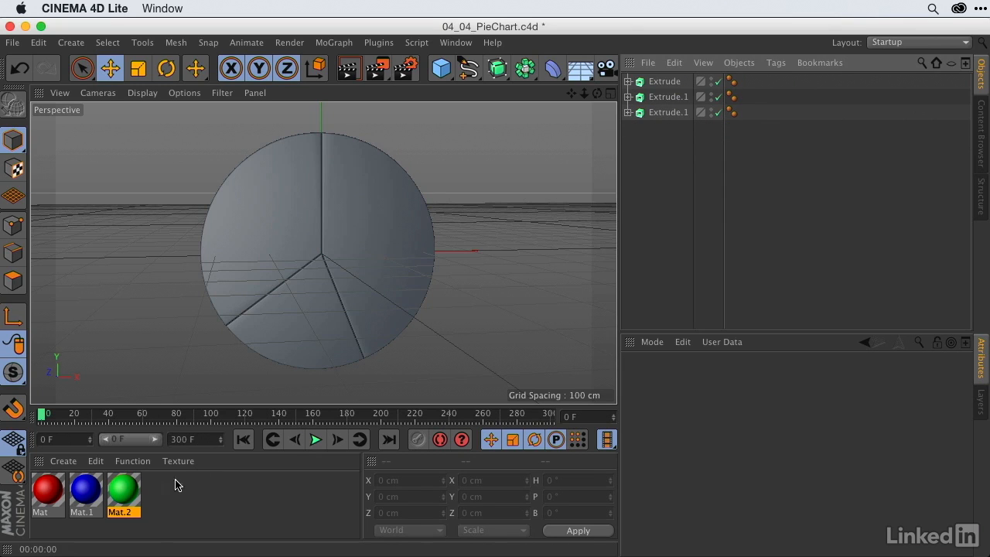
Step: Apply the green material to the third Extrude, the blue to the second and the red to the first
drag(122, 496, 670, 115)
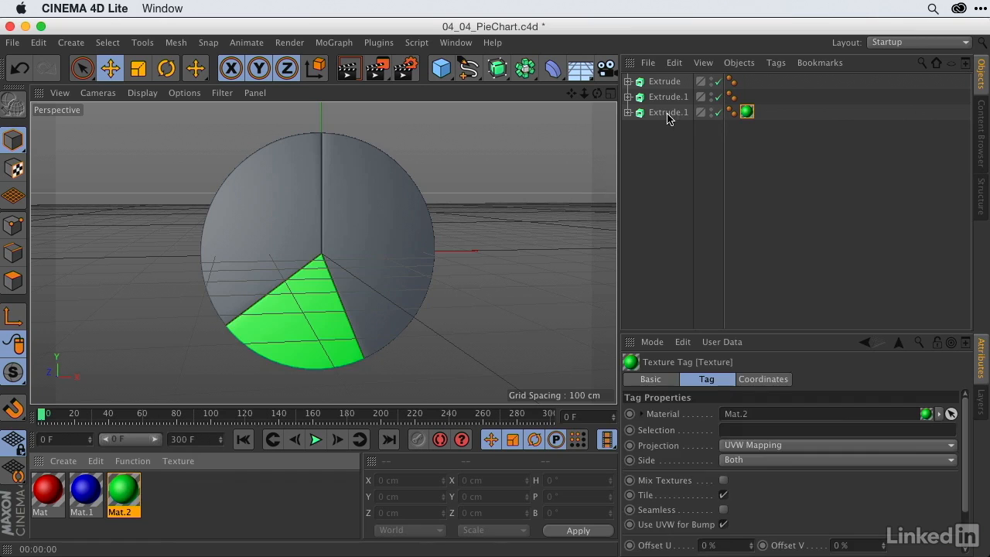
drag(93, 496, 665, 102)
drag(47, 500, 662, 82)
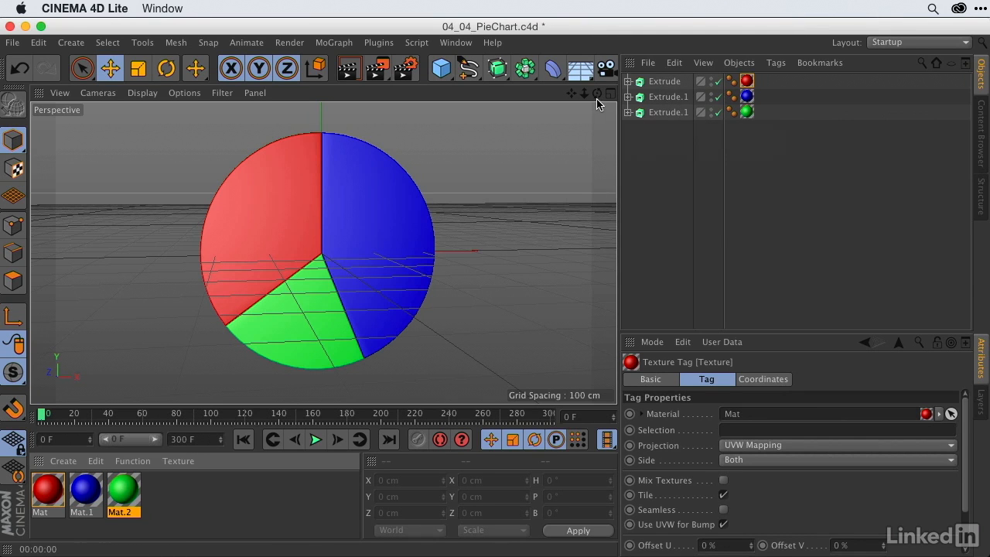
drag(597, 95, 601, 99)
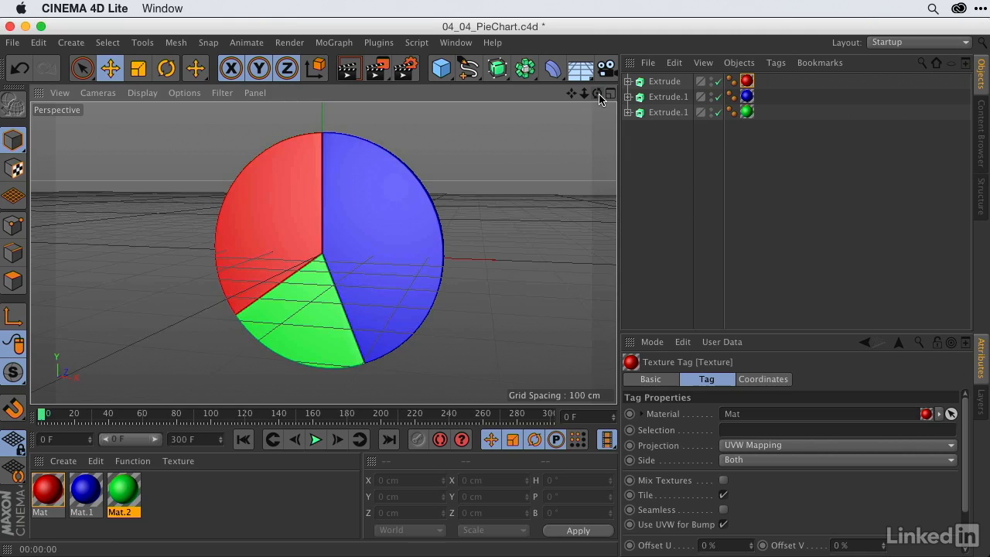